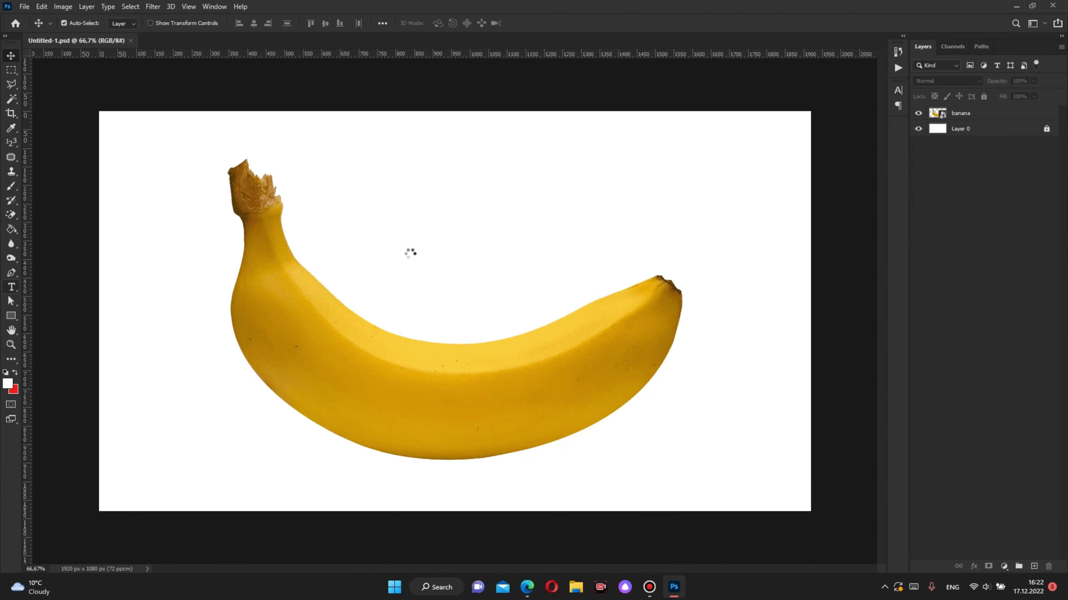
Step: Type the black text 'TM DESIGNER', fixing the typo, and move it onto the banana's lower body
left_click(410, 252)
type("TM")
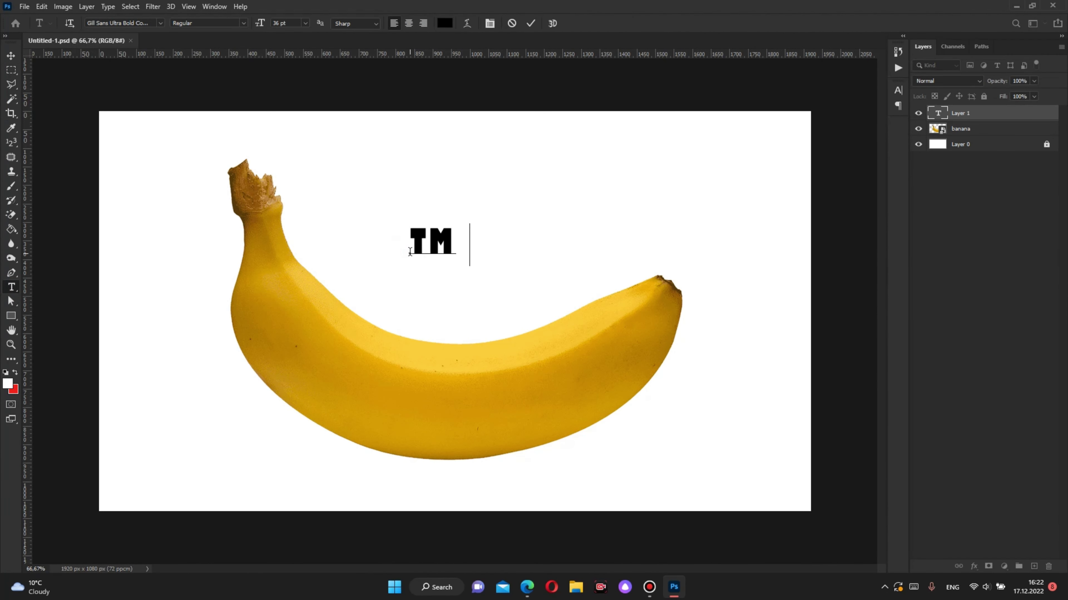
type(" DESIGNRE")
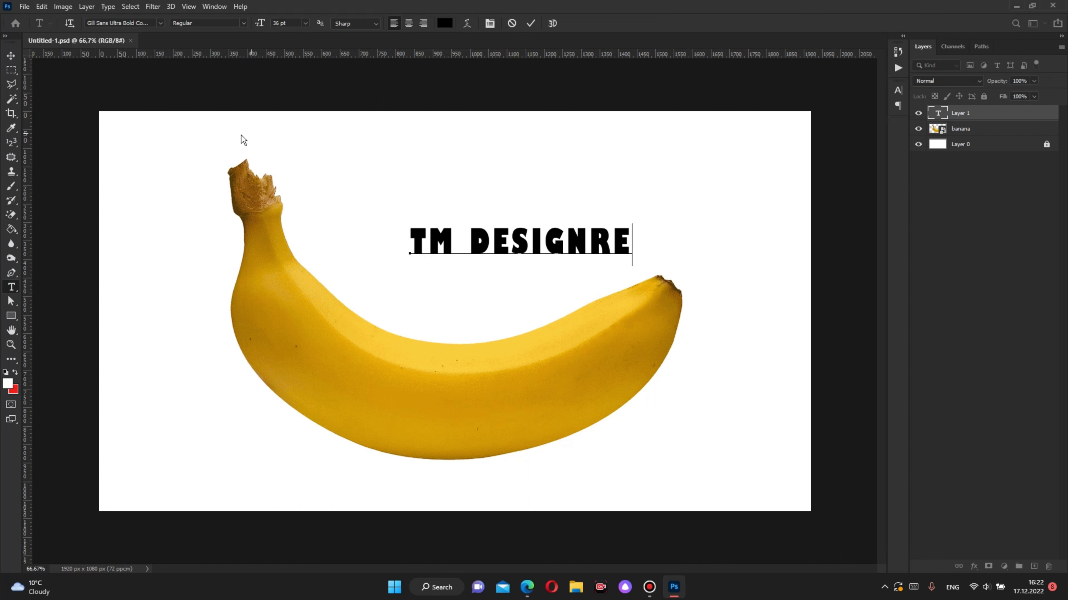
key("BackSpace")
key("BackSpace")
type("ER")
key("ctrl+Return")
key("v")
left_click_drag(555, 243, 467, 402)
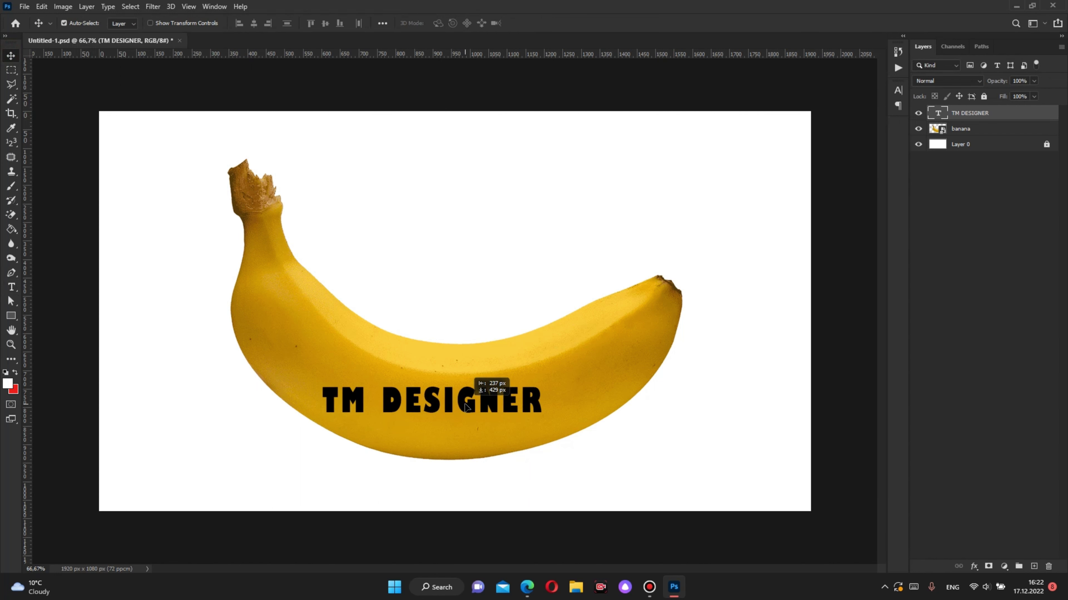
Step: Convert the TM DESIGNER layer to a smart object and scale it up across the banana
right_click(1001, 117)
left_click(910, 207)
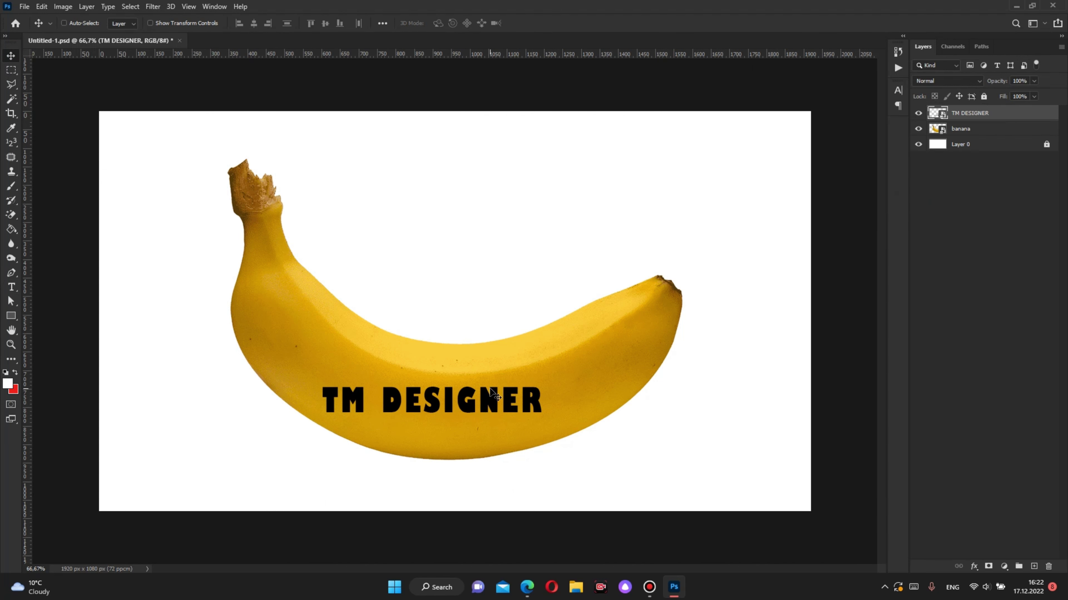
key("ctrl+t")
mouse_move(542, 415)
left_mouse_down()
mouse_move(630, 449)
mouse_move(870, 461)
left_mouse_up()
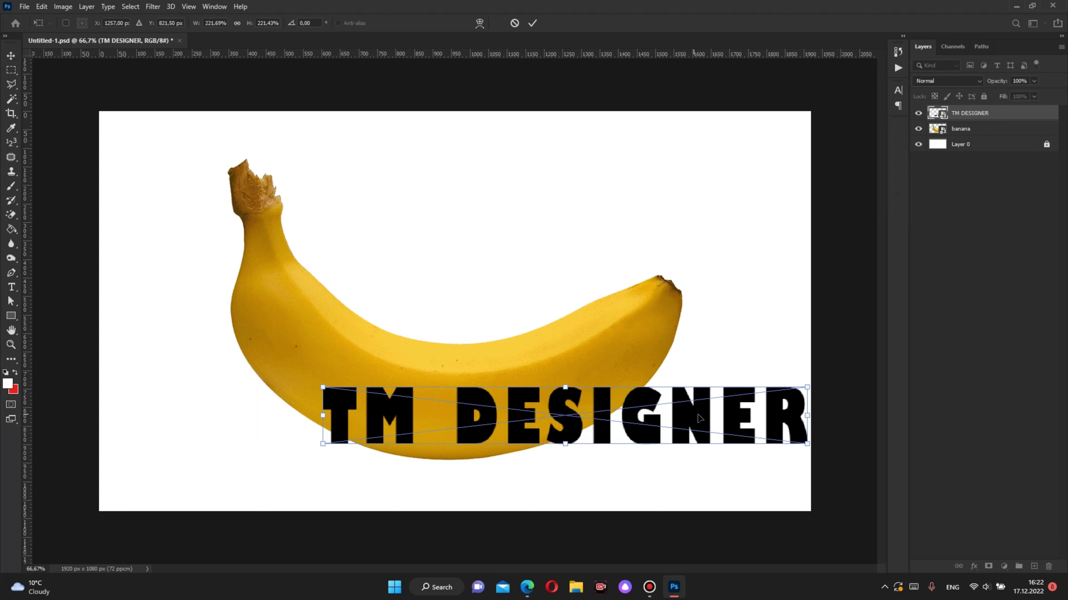
left_click_drag(630, 420, 524, 373)
scroll(440, 378, "up", 3)
Step: Warp the text, bending its right end down and curling DESIGNER toward the banana's tip
right_click(439, 378)
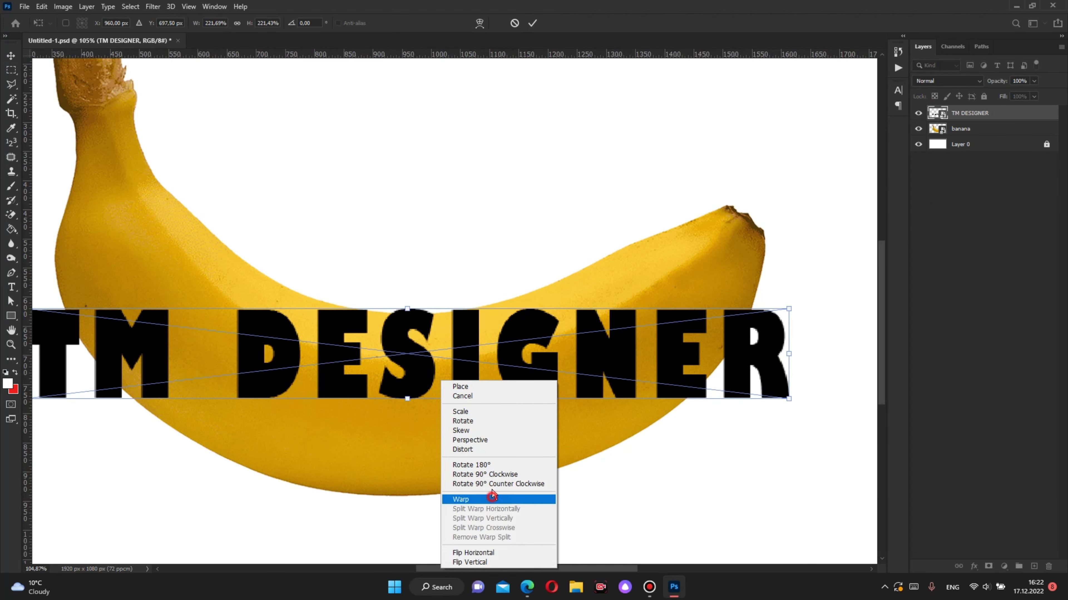
left_click(500, 500)
left_click_drag(543, 399, 526, 531)
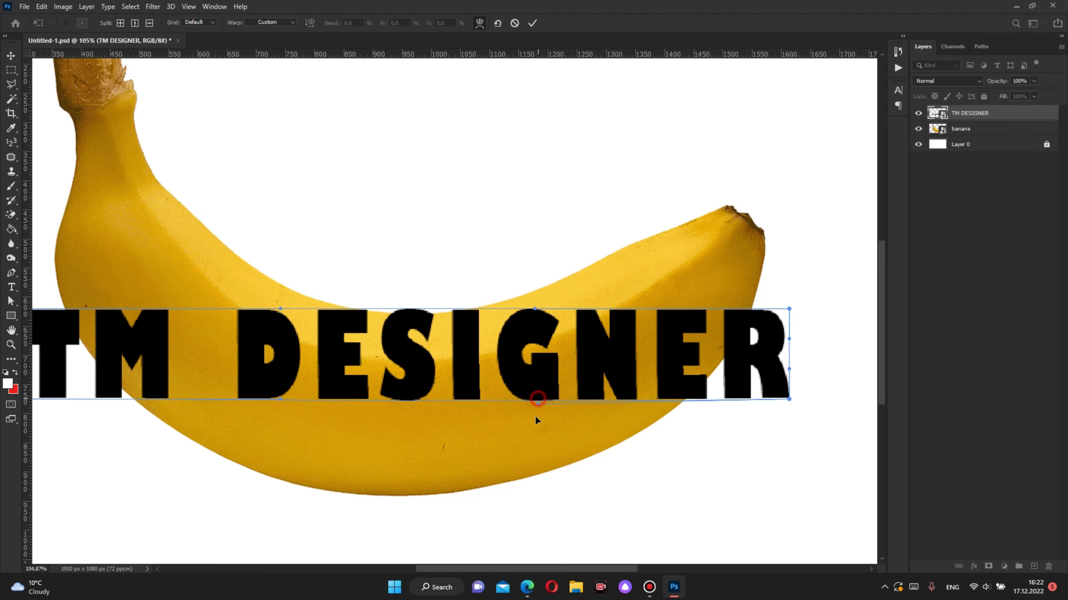
left_click_drag(789, 309, 644, 234)
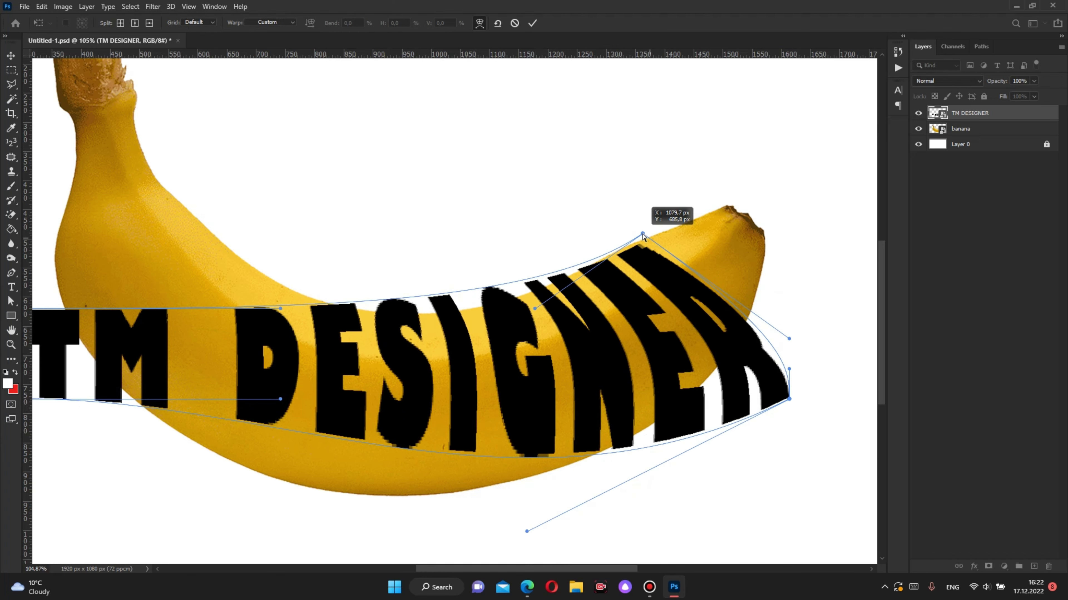
scroll(647, 236, "down", 2)
Step: Arch and tilt TM along the banana and re-curve the ER end of the warp
left_click_drag(134, 300, 272, 217)
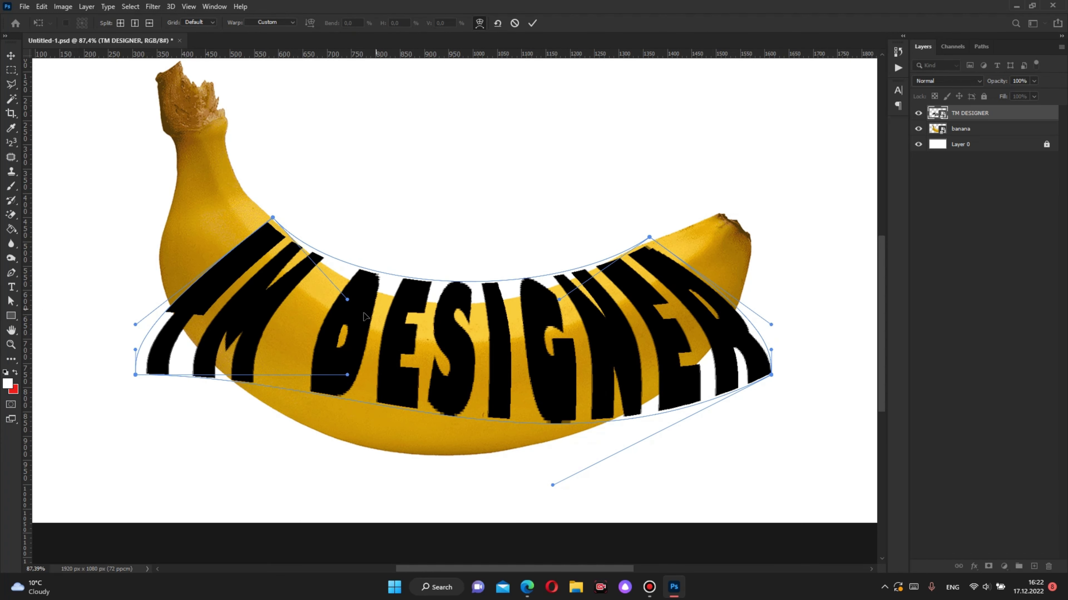
left_click_drag(134, 350, 224, 307)
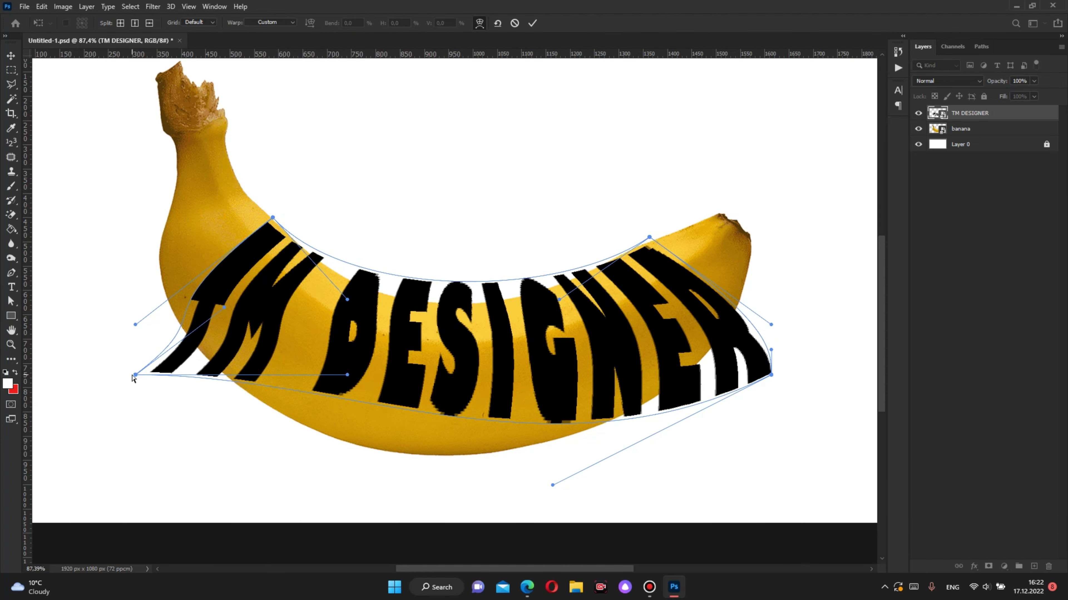
left_click_drag(135, 375, 177, 325)
scroll(629, 440, "up", 1)
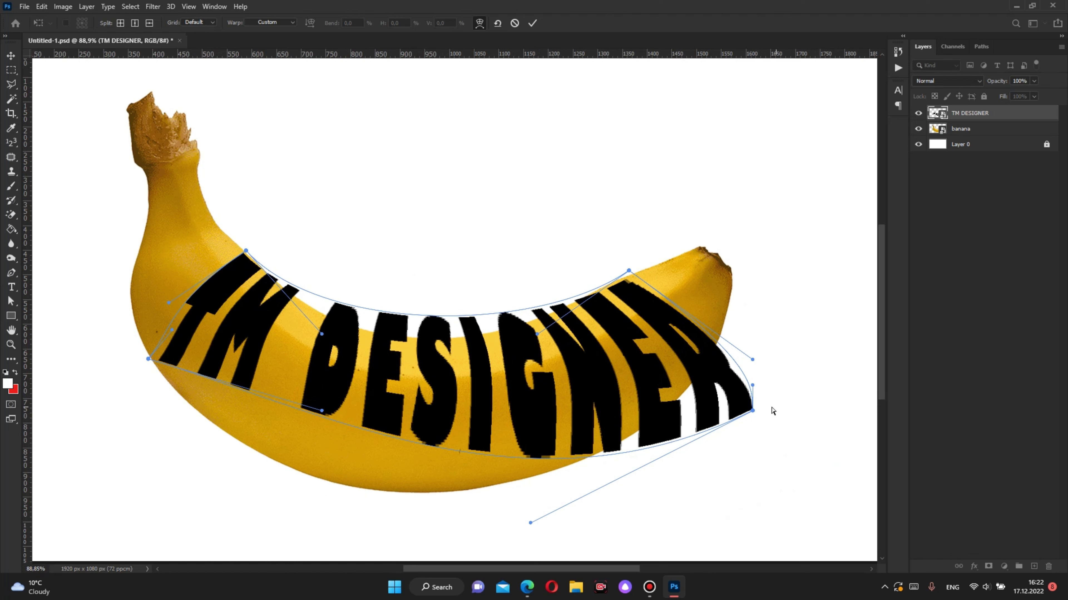
mouse_move(752, 385)
left_mouse_down()
mouse_move(746, 355)
mouse_move(698, 313)
left_mouse_up()
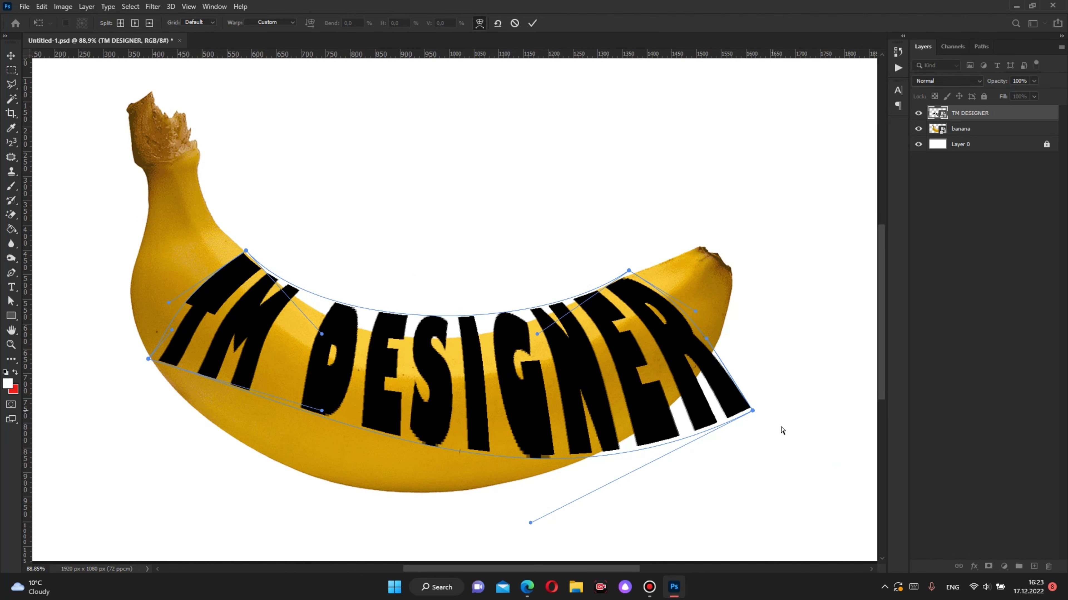
left_click(754, 409)
left_click_drag(754, 409, 708, 358)
scroll(649, 370, "left", 1)
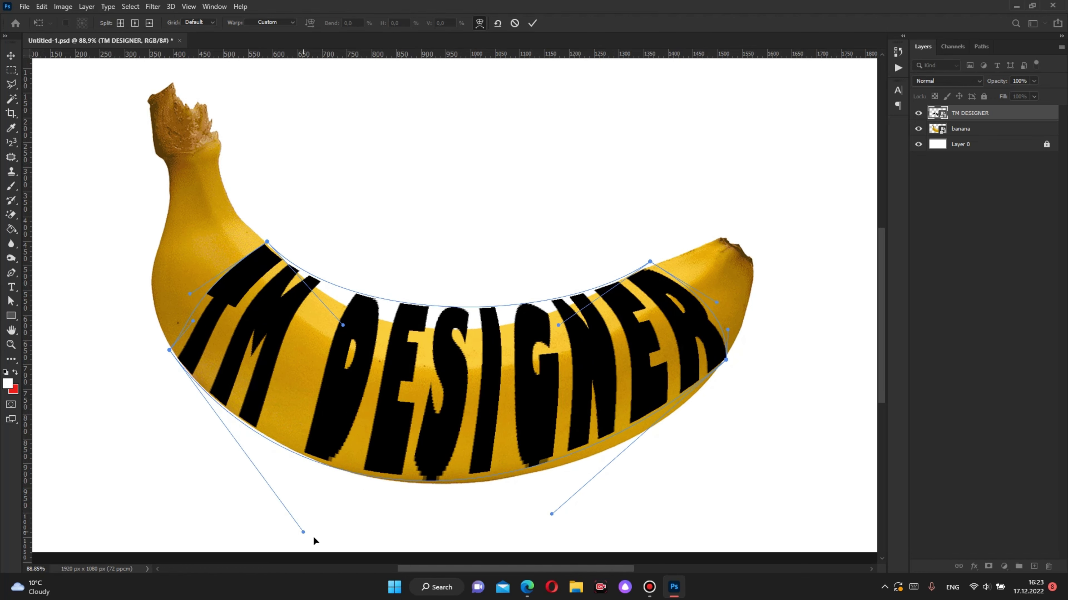
Step: Reshape the warp's lower-left curve and DESIGNER's top edge to follow the banana
left_click_drag(343, 402, 324, 535)
scroll(461, 514, "down", 1)
scroll(461, 514, "up", 3)
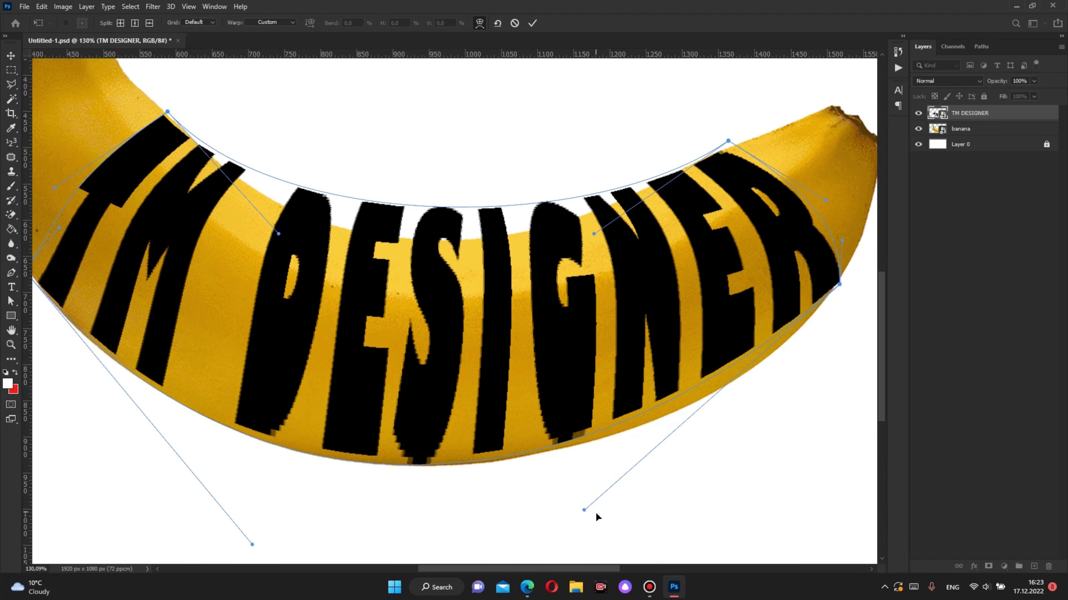
left_click_drag(593, 235, 596, 254)
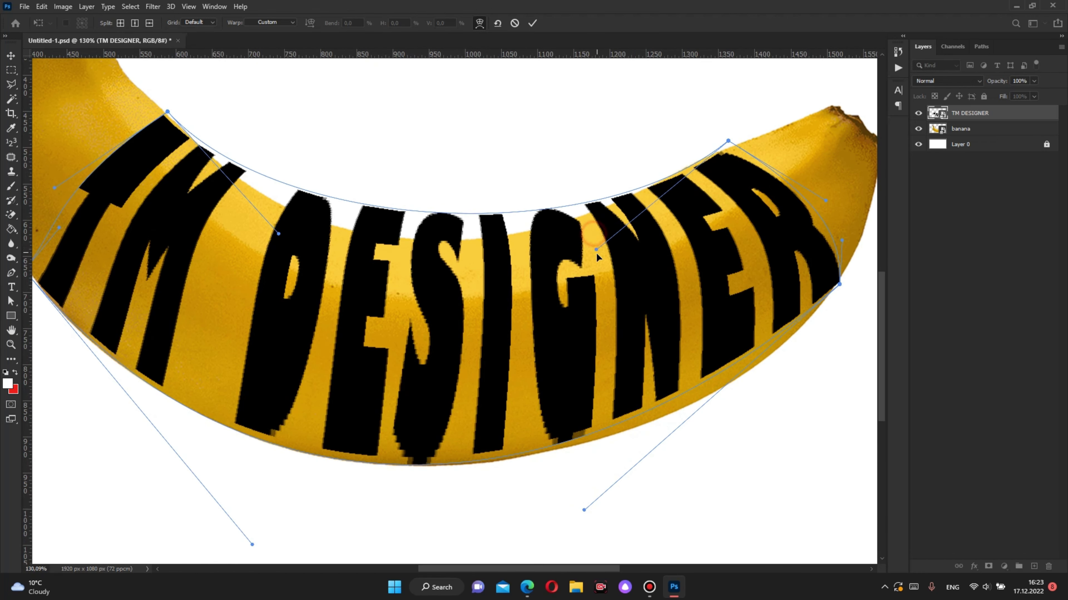
scroll(596, 254, "down", 2)
left_click_drag(588, 290, 563, 315)
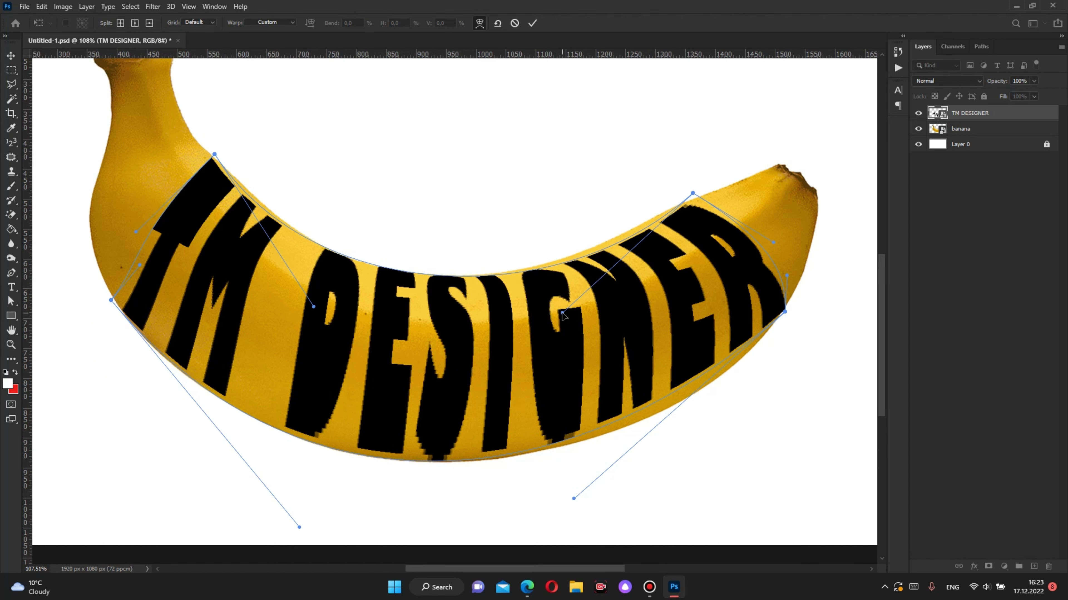
Step: Adjust the warp around the ER and TM D letters, then commit the custom warp
left_click_drag(693, 195, 709, 188)
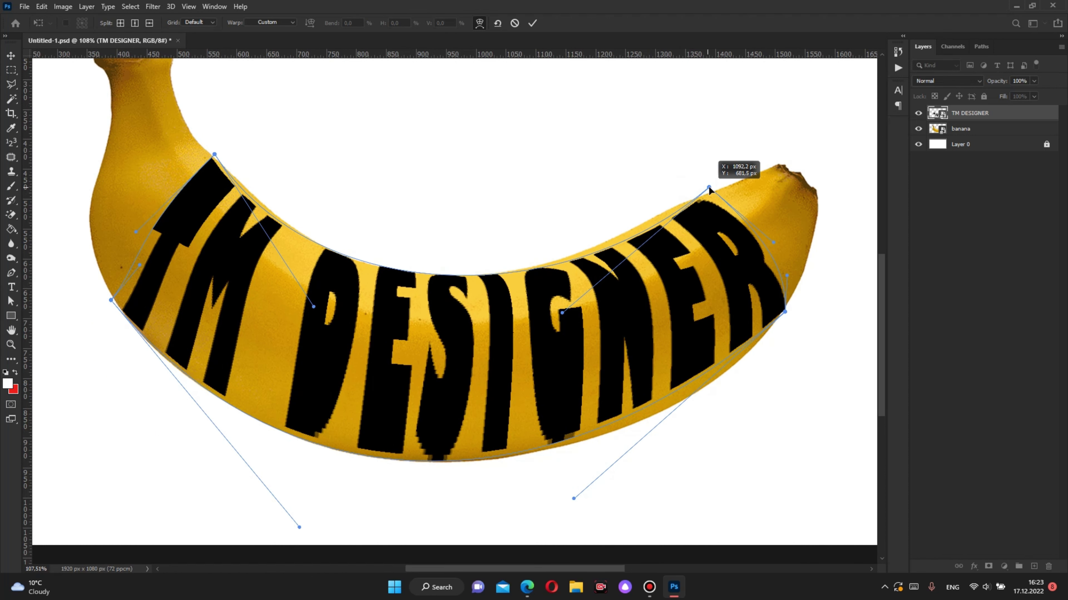
left_click_drag(313, 308, 318, 316)
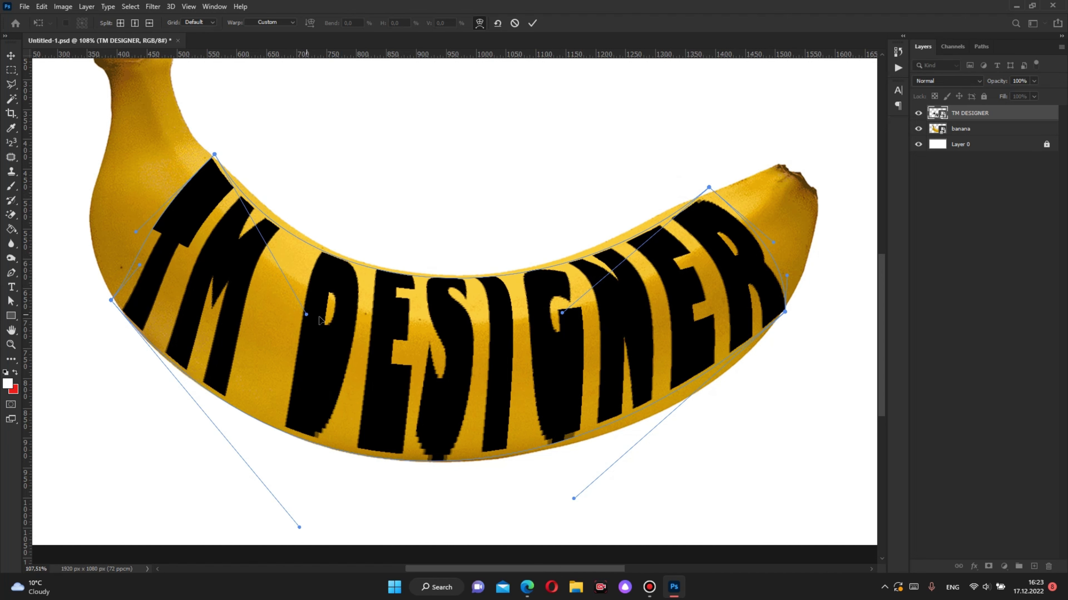
left_click_drag(563, 315, 551, 311)
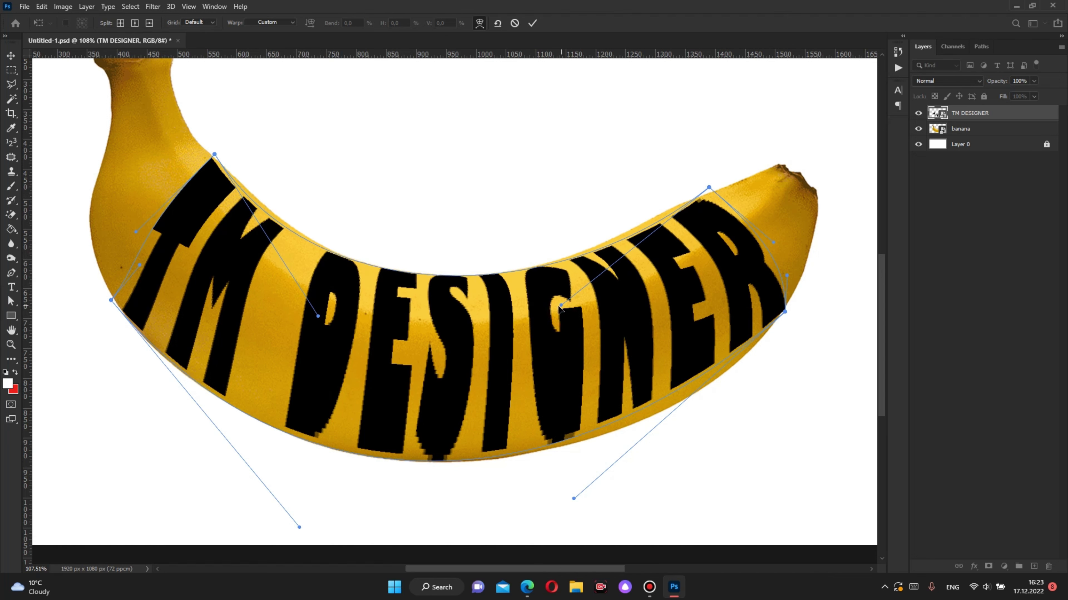
left_click(783, 311)
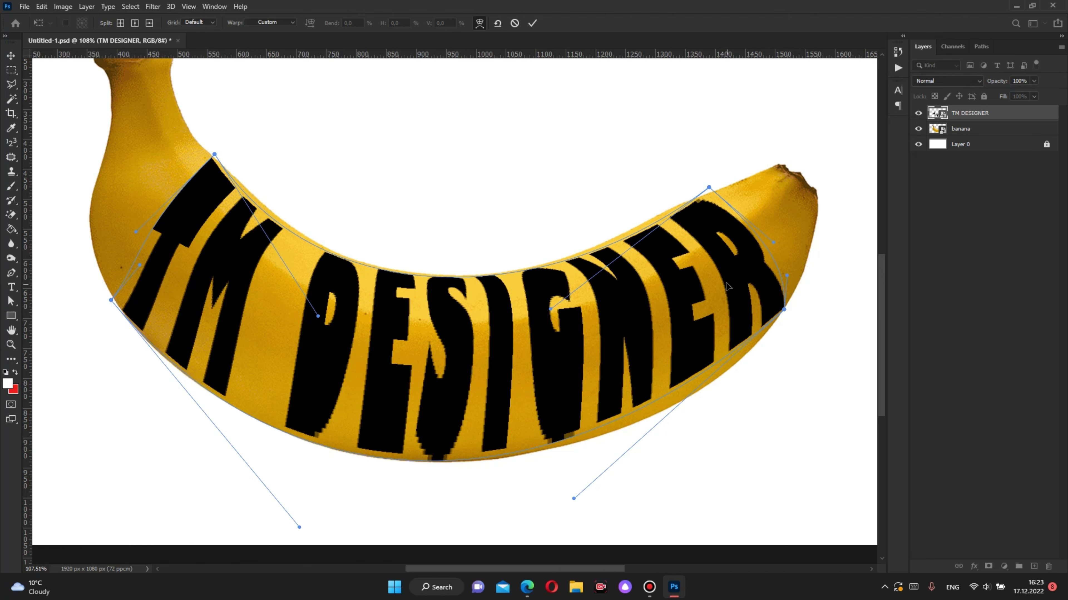
left_click(530, 26)
Step: Duplicate the banana layer, place the copy above the text and clip it to the lettering
scroll(526, 261, "down", 3)
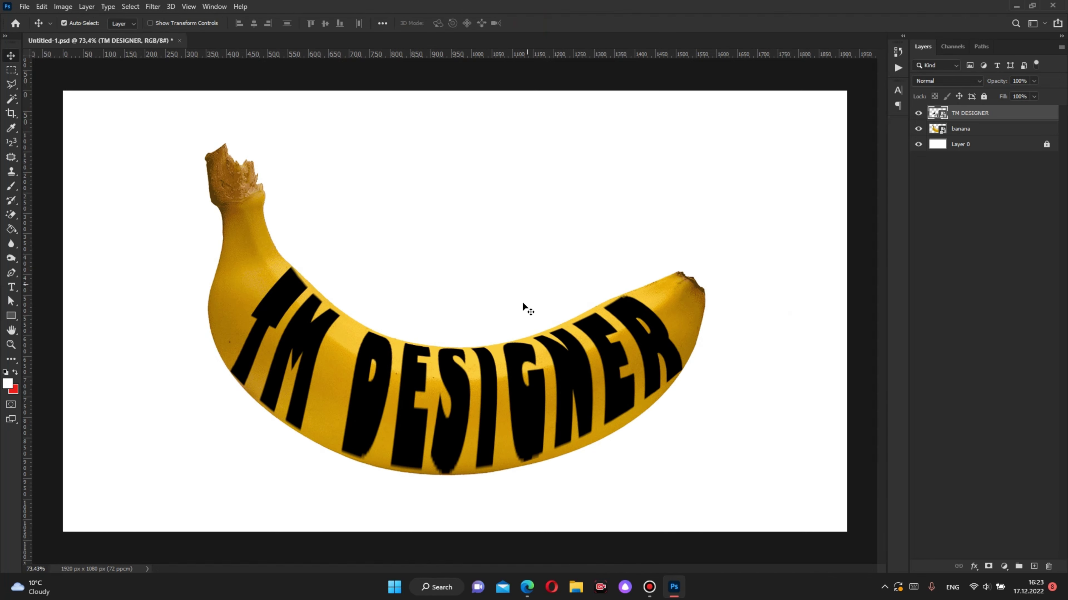
scroll(492, 321, "up", 4)
scroll(462, 347, "down", 1)
scroll(466, 353, "up", 1)
left_click(998, 128)
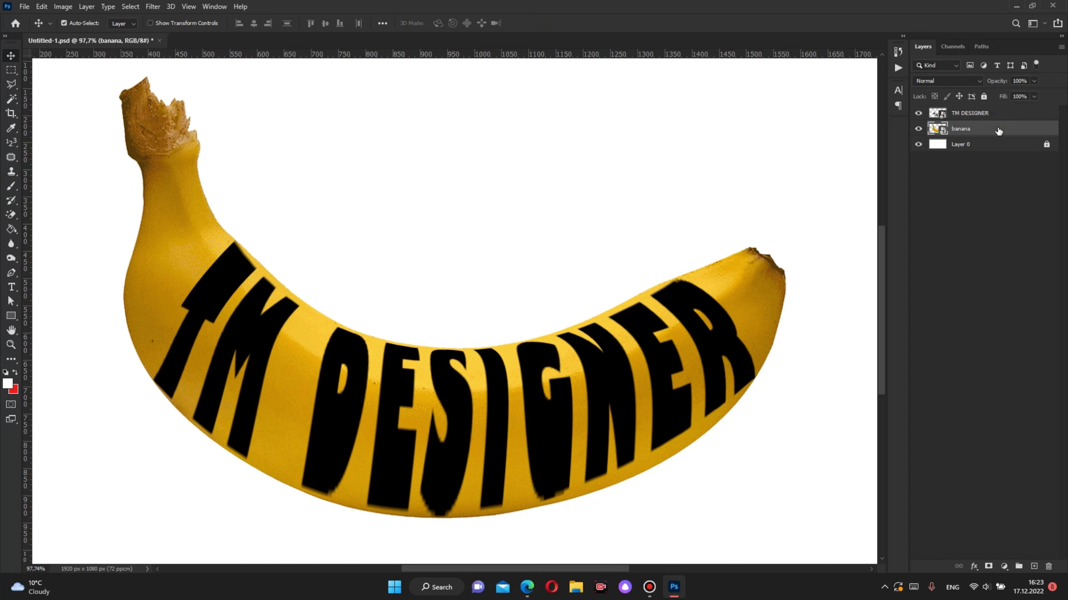
key("ctrl+j")
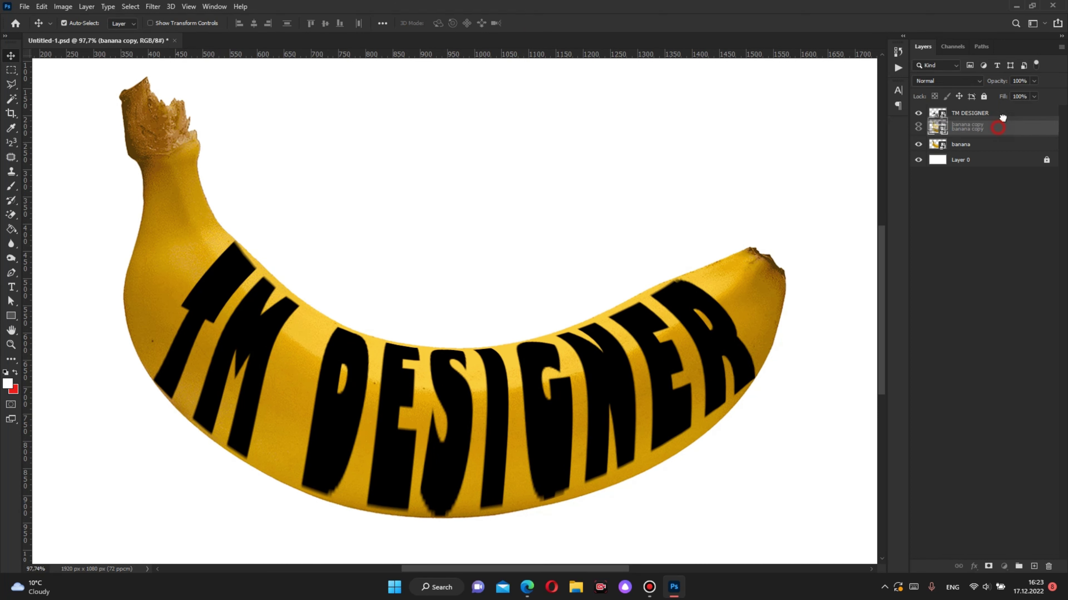
left_click_drag(999, 129, 1003, 107)
right_click(958, 112)
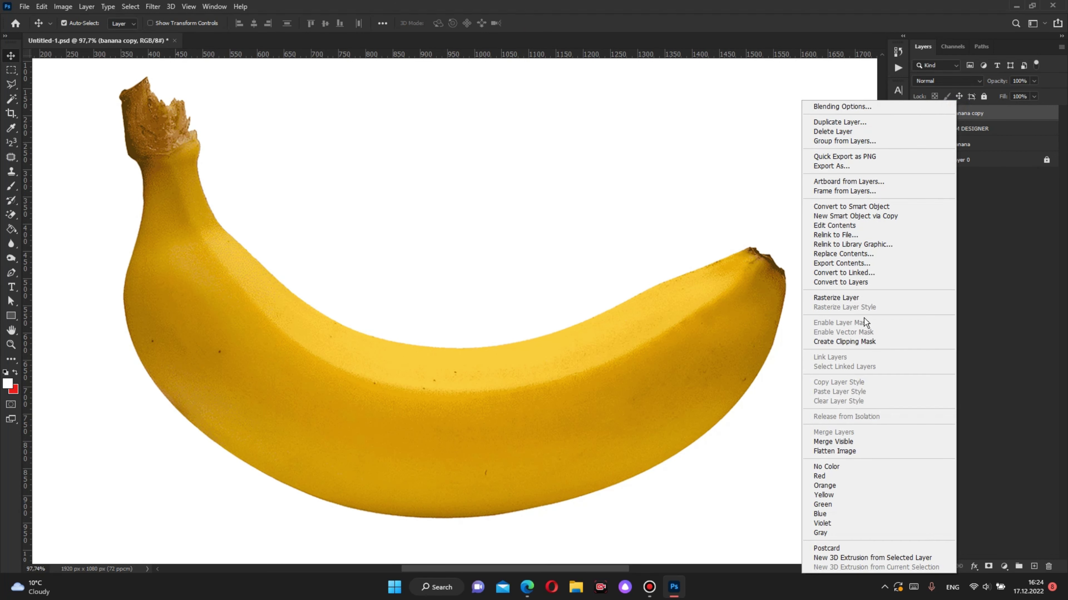
left_click(858, 340)
Step: Add a blank layer mask to the original banana and fade it to 46% opacity
left_click(920, 145)
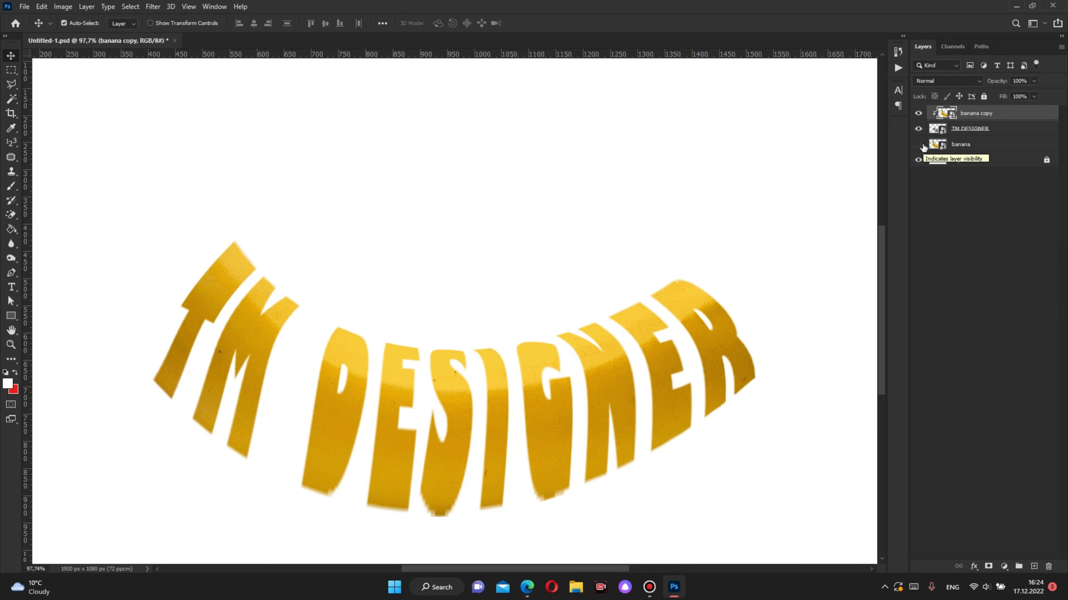
left_click(919, 145)
left_click(966, 144)
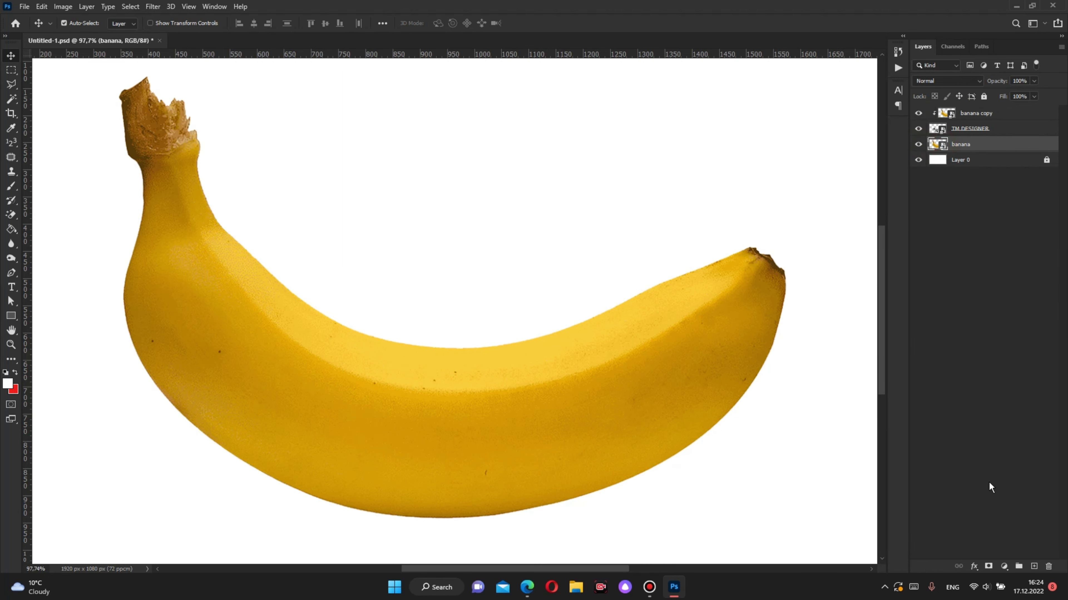
left_click(989, 567)
left_click_drag(1003, 82, 972, 82)
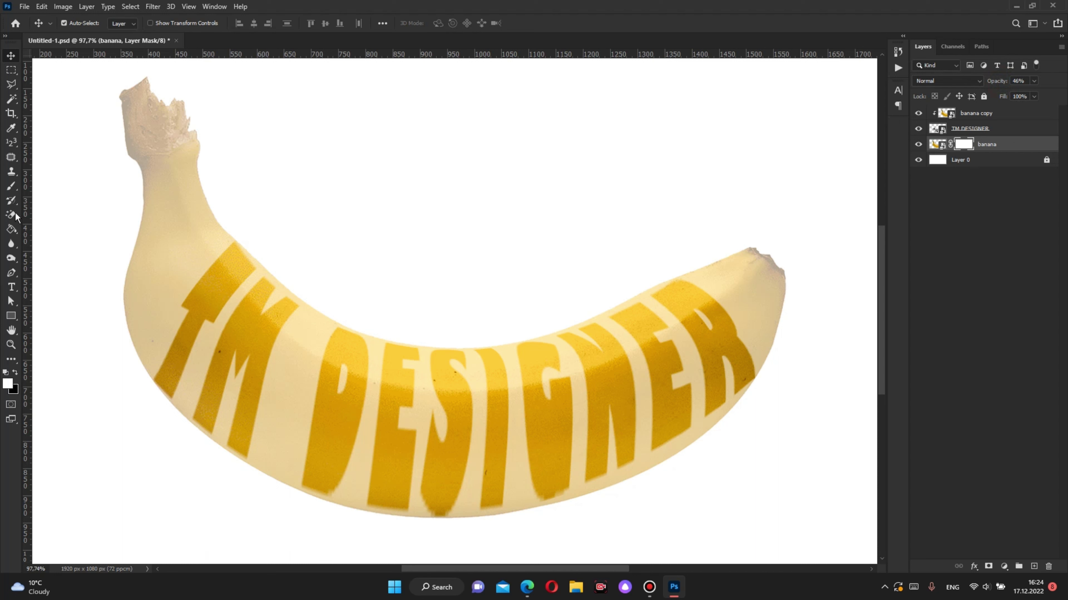
Step: With a black brush, mask the banana in the M–D, E–S, N–E and E–R letter gaps
left_click(10, 186)
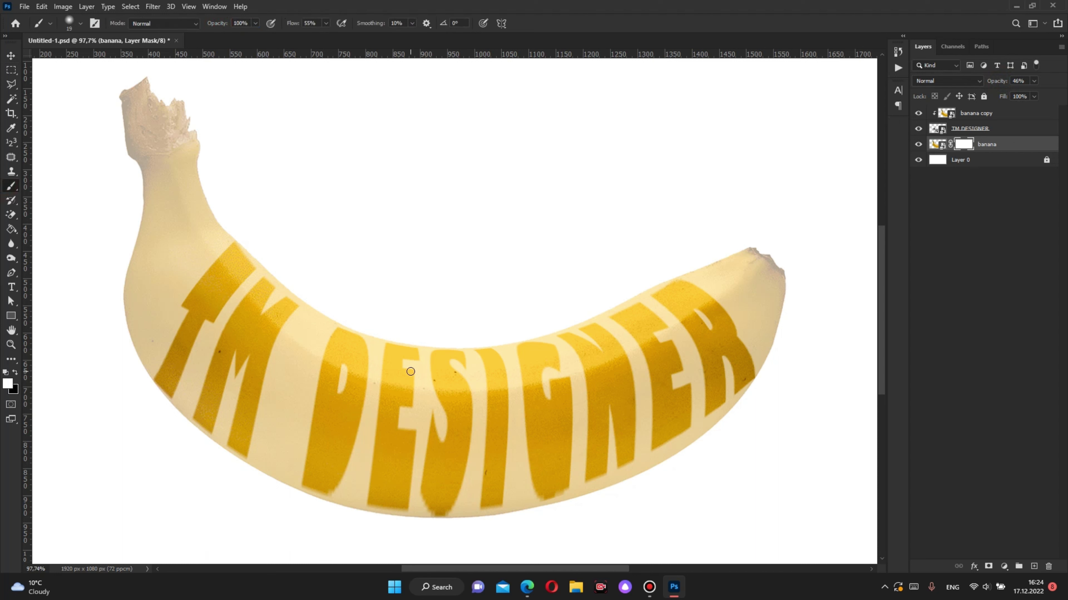
key("x")
mouse_move(317, 308)
left_mouse_down()
mouse_move(293, 417)
mouse_move(328, 416)
mouse_move(298, 434)
mouse_move(293, 369)
mouse_move(270, 381)
left_mouse_up()
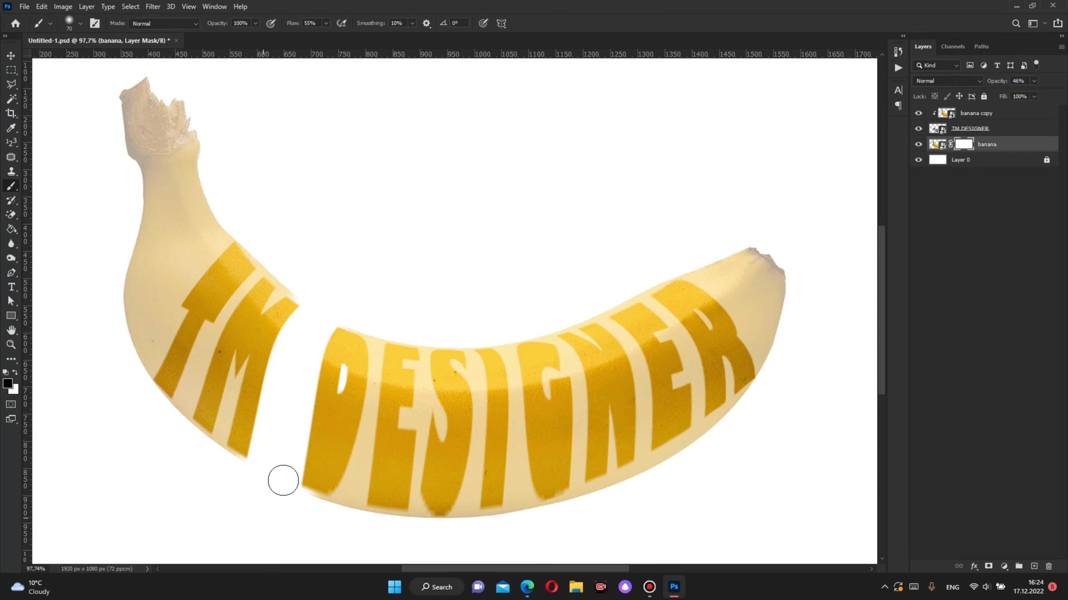
mouse_move(304, 495)
left_mouse_down()
mouse_move(364, 505)
mouse_move(350, 410)
left_mouse_up()
mouse_move(401, 447)
left_mouse_down()
mouse_move(424, 445)
mouse_move(443, 410)
mouse_move(524, 493)
mouse_move(551, 476)
mouse_move(533, 432)
mouse_move(498, 395)
mouse_move(501, 325)
mouse_move(486, 377)
mouse_move(550, 322)
mouse_move(572, 453)
mouse_move(538, 520)
mouse_move(662, 446)
mouse_move(681, 451)
mouse_move(734, 376)
left_mouse_up()
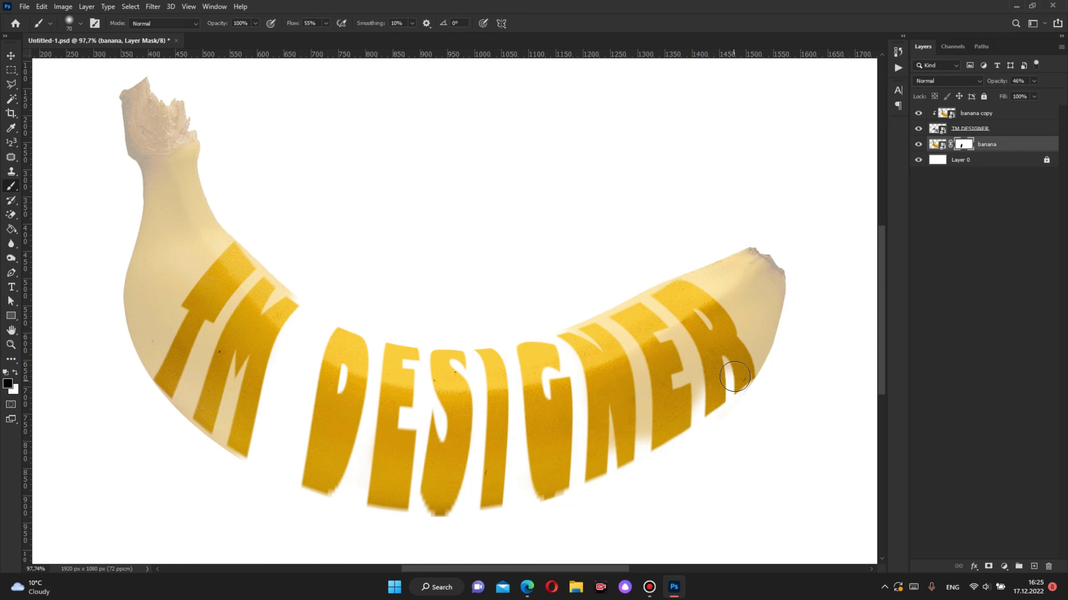
left_click_drag(701, 431, 718, 348)
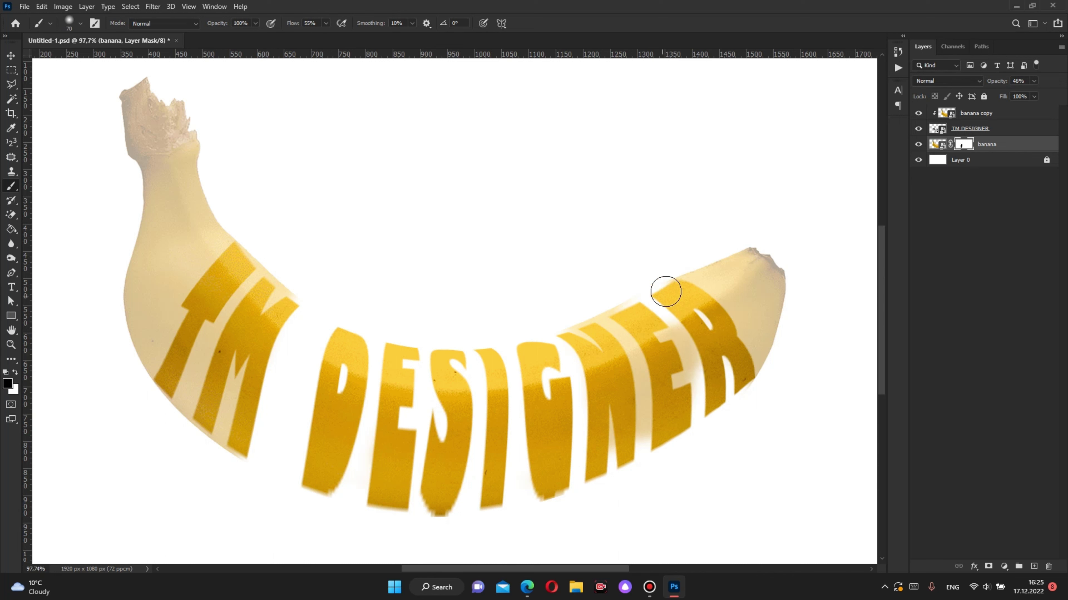
mouse_move(648, 304)
left_mouse_down()
mouse_move(597, 328)
mouse_move(674, 334)
mouse_move(687, 370)
mouse_move(552, 487)
left_mouse_up()
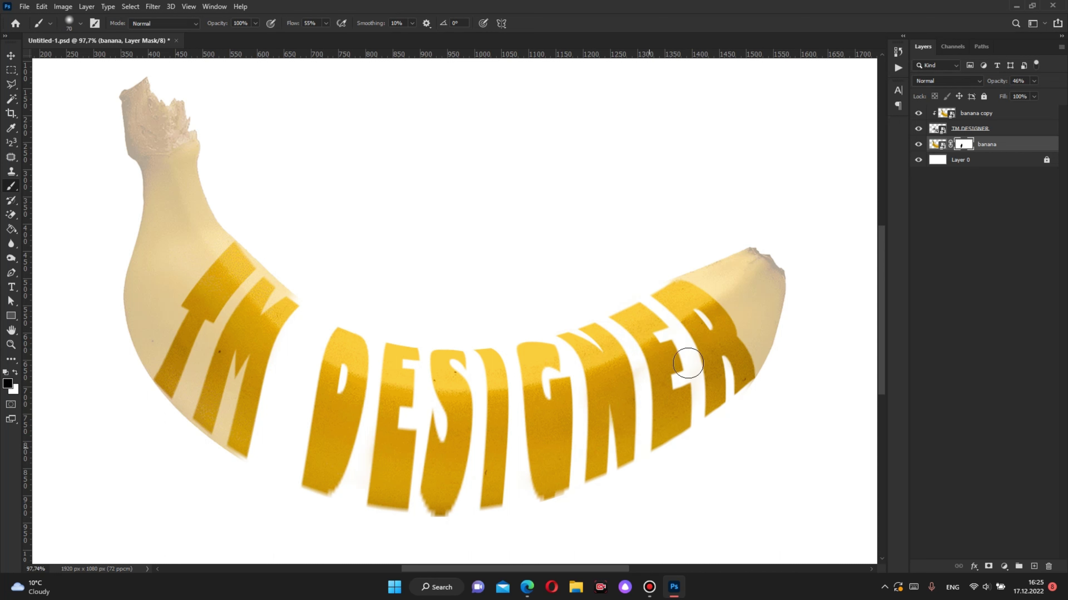
left_click_drag(690, 421, 716, 364)
left_click_drag(678, 308, 673, 303)
Step: Mask the banana inside and along the top of the M, the T–M gap and near the R
scroll(245, 446, "up", 2)
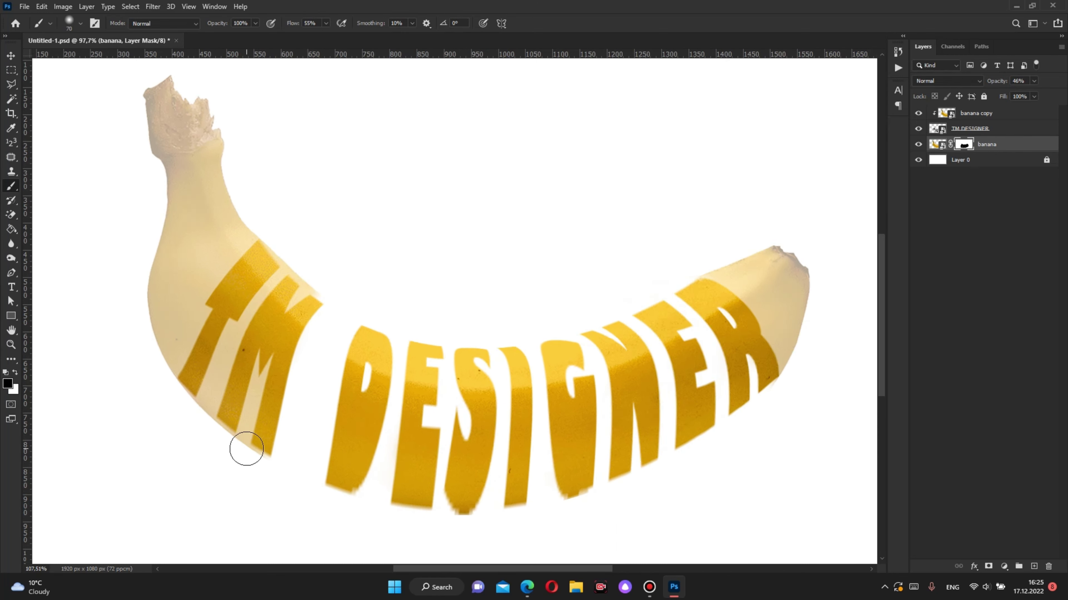
left_click_drag(254, 405, 263, 457)
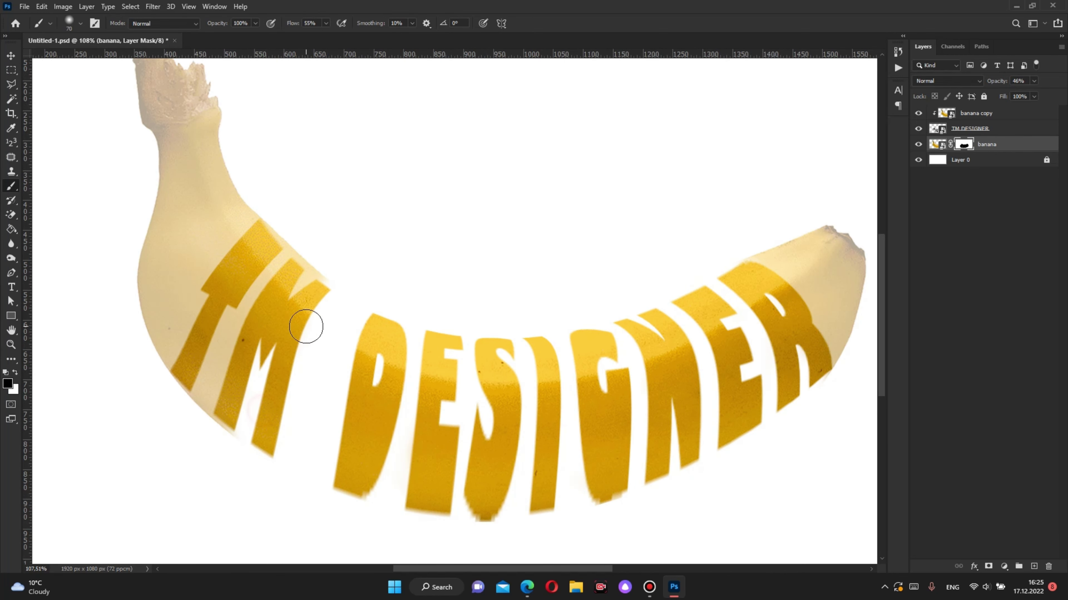
mouse_move(310, 279)
left_mouse_down()
mouse_move(282, 271)
mouse_move(214, 370)
mouse_move(216, 442)
left_mouse_up()
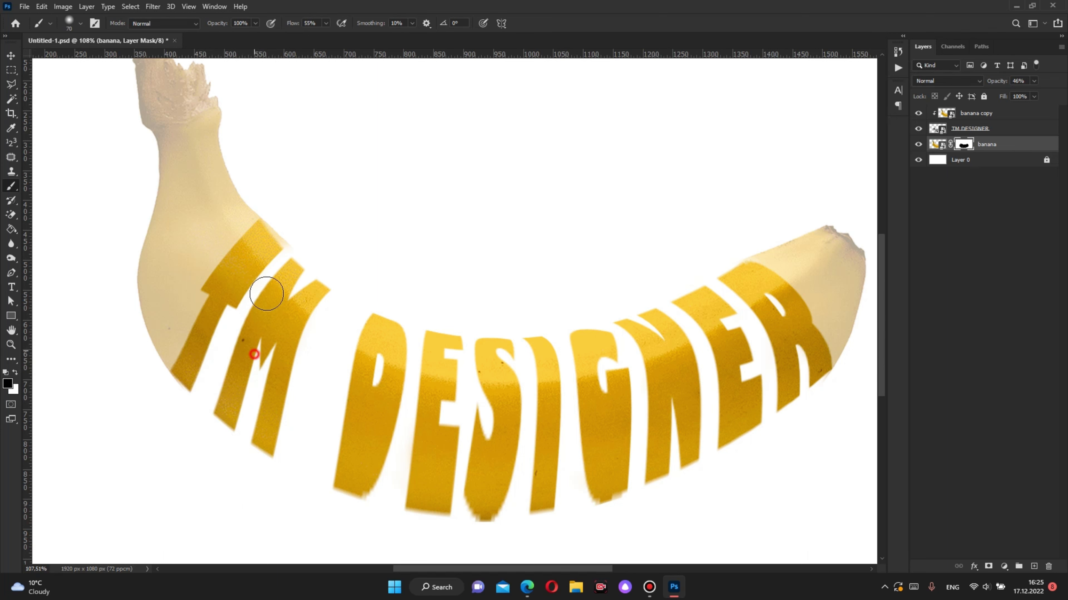
scroll(297, 231, "up", 2)
mouse_move(257, 257)
left_mouse_down()
mouse_move(267, 258)
mouse_move(269, 248)
mouse_move(255, 255)
mouse_move(264, 239)
mouse_move(336, 296)
left_mouse_up()
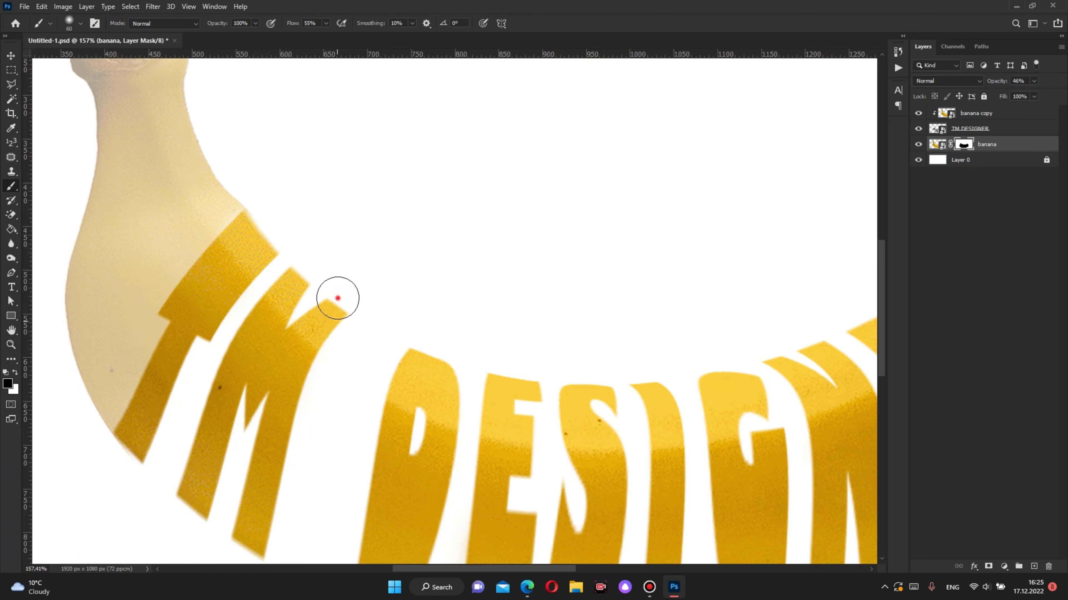
scroll(639, 267, "down", 3)
scroll(638, 268, "up", 4)
left_click_drag(628, 300, 607, 291)
scroll(607, 291, "down", 5)
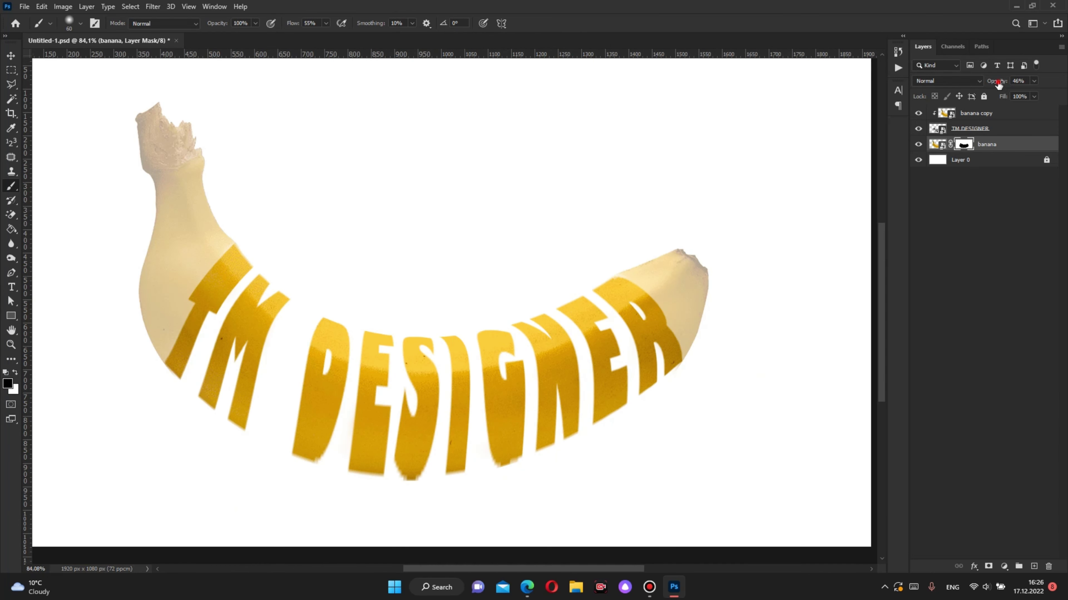
Step: Toggle the banana between faded and 100% opacity to check the carved letters, ending at 100%
left_click_drag(998, 84, 1025, 84)
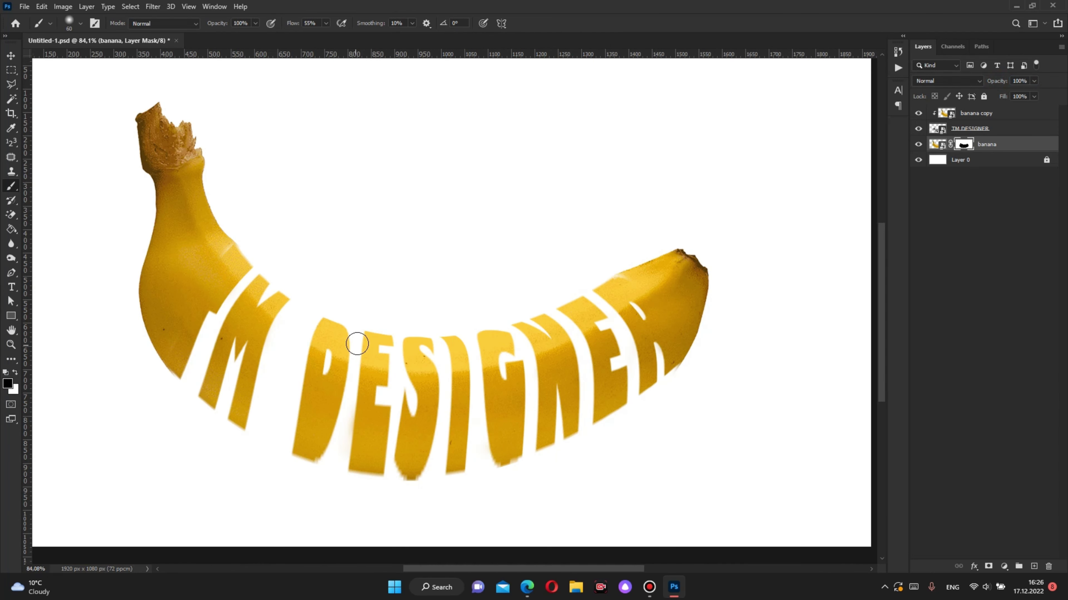
scroll(237, 300, "up", 1)
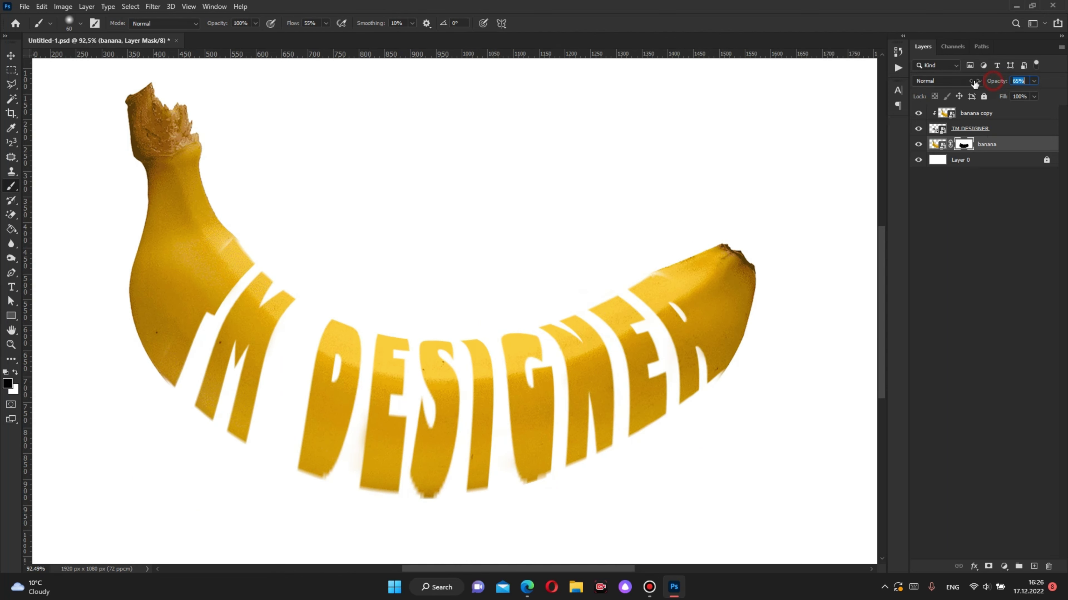
mouse_move(974, 82)
left_mouse_down()
mouse_move(964, 83)
mouse_move(978, 86)
left_mouse_up()
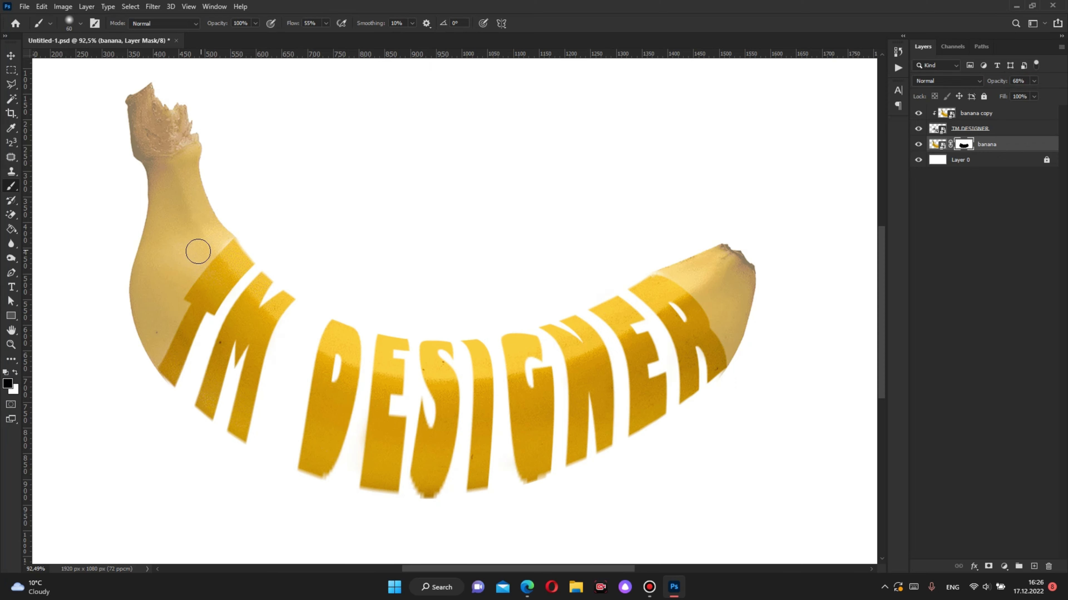
scroll(198, 252, "up", 1)
left_click_drag(969, 85, 1050, 83)
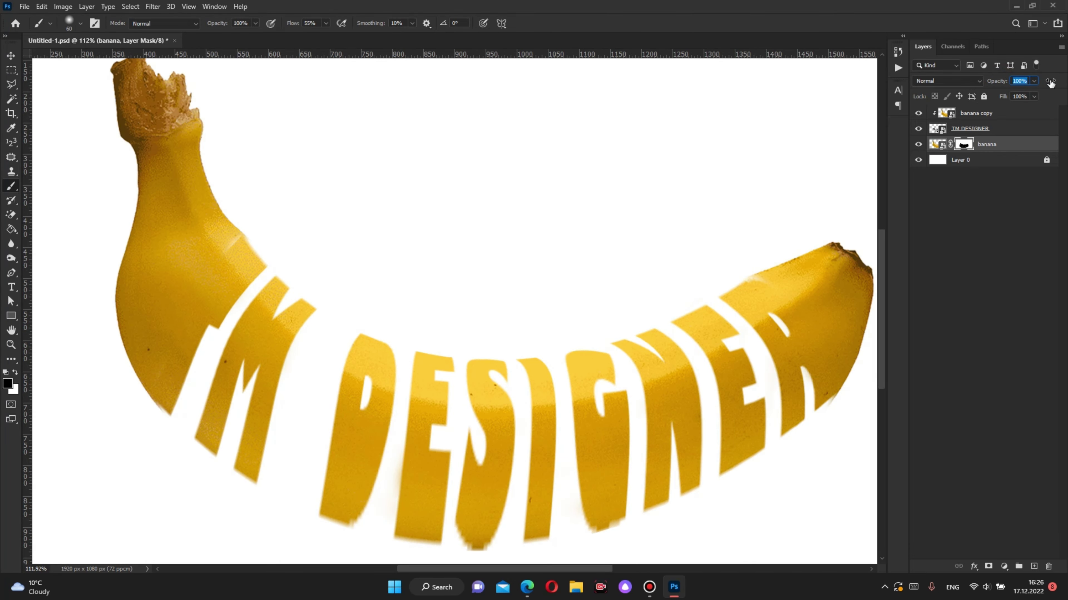
scroll(200, 240, "up", 1)
Step: Restore the banana near its neck and mask a clean strip along the T's left edge
key("x")
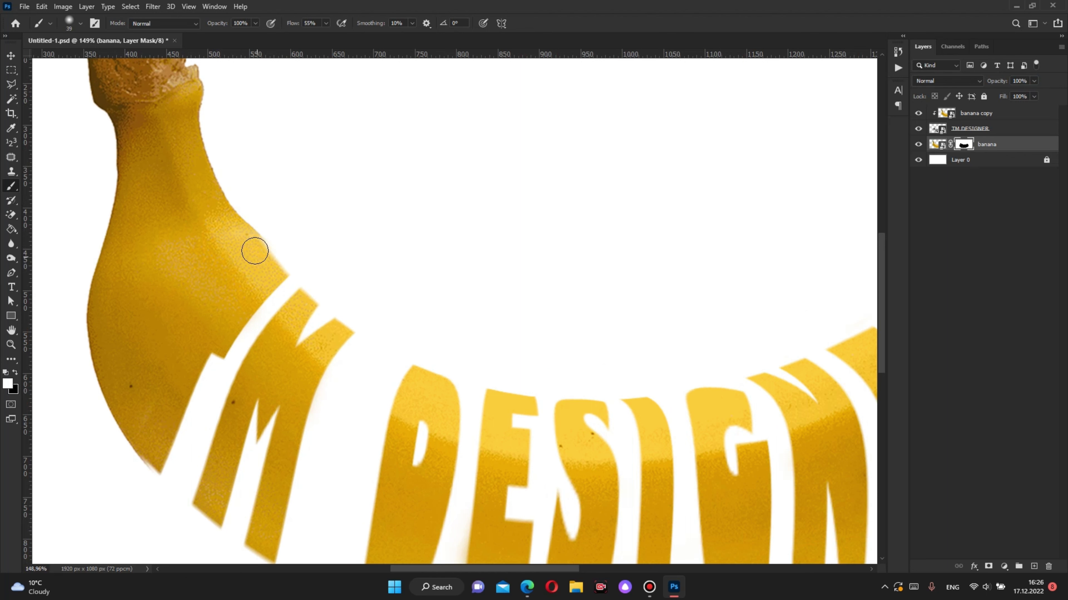
left_click_drag(264, 263, 274, 277)
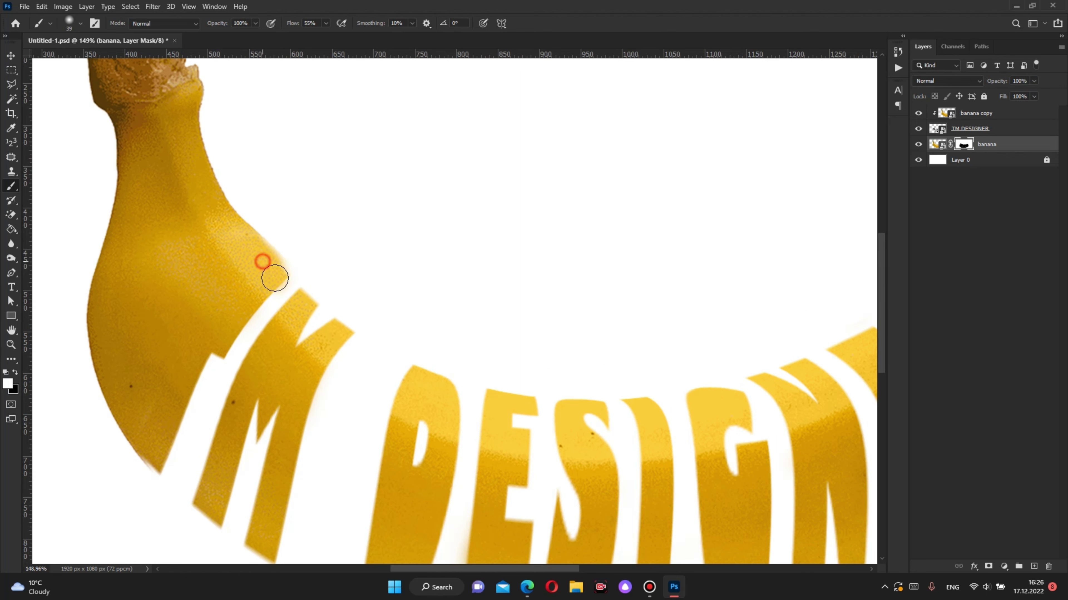
scroll(217, 286, "up", 1)
scroll(252, 269, "down", 2)
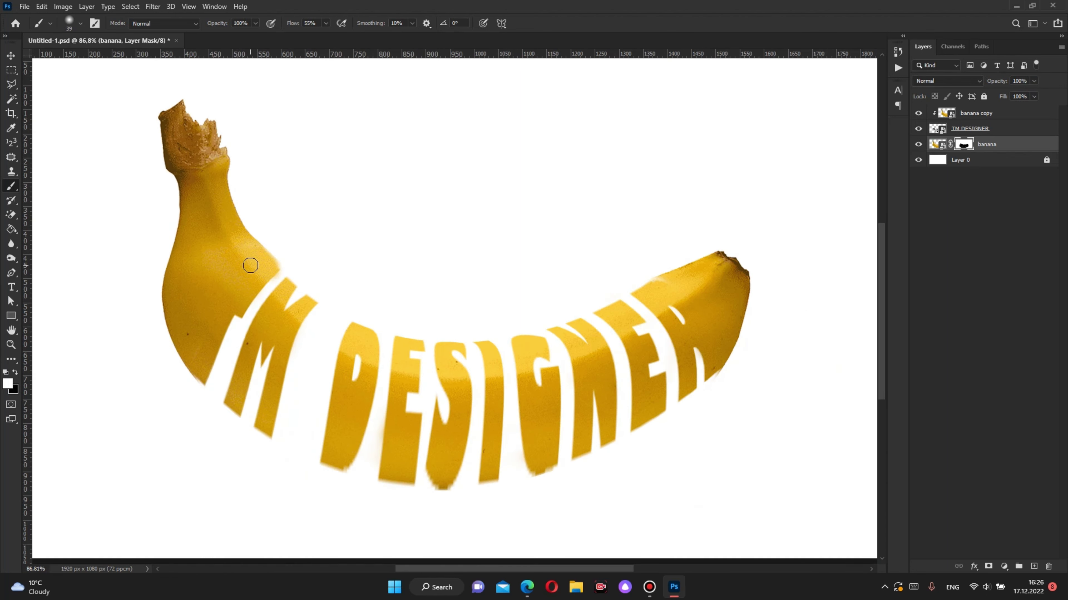
scroll(249, 266, "up", 2)
mouse_move(247, 251)
left_mouse_down()
mouse_move(265, 229)
mouse_move(196, 305)
mouse_move(153, 396)
left_mouse_up()
left_click_drag(210, 318, 162, 410)
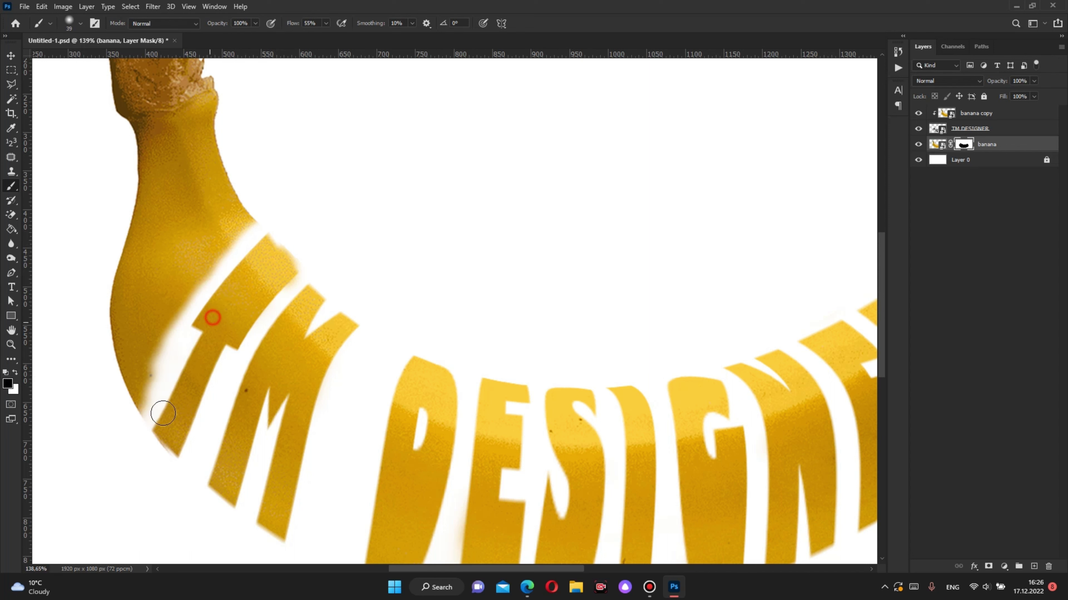
left_click_drag(188, 334, 151, 418)
left_click_drag(186, 345, 143, 424)
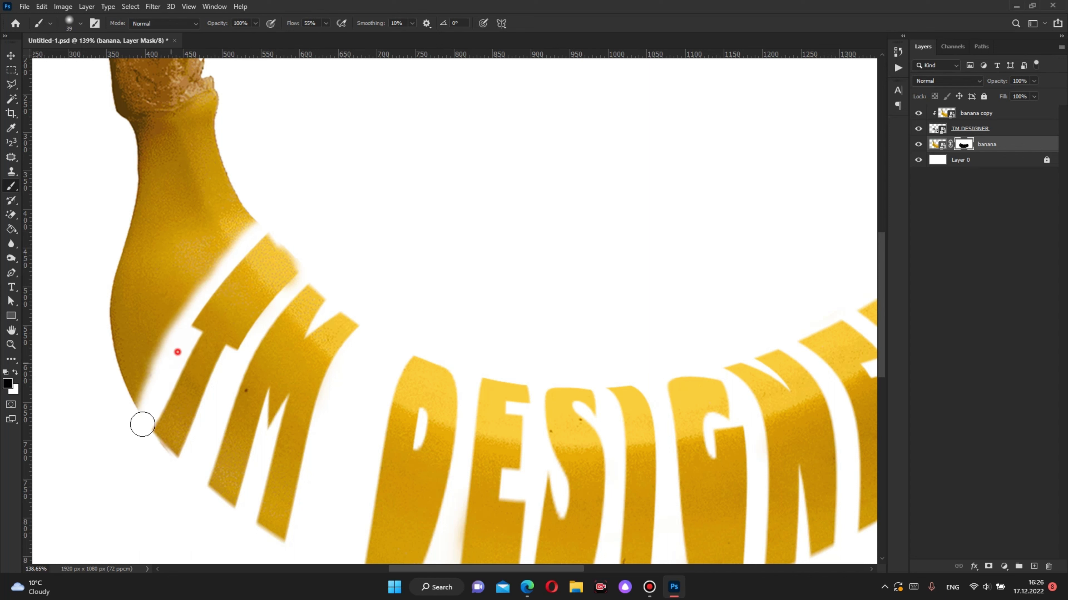
left_click(168, 433)
left_click_drag(276, 249, 308, 266)
Step: Adjust the brush size and hardness, then mask the banana's soft top edge
scroll(336, 293, "down", 5)
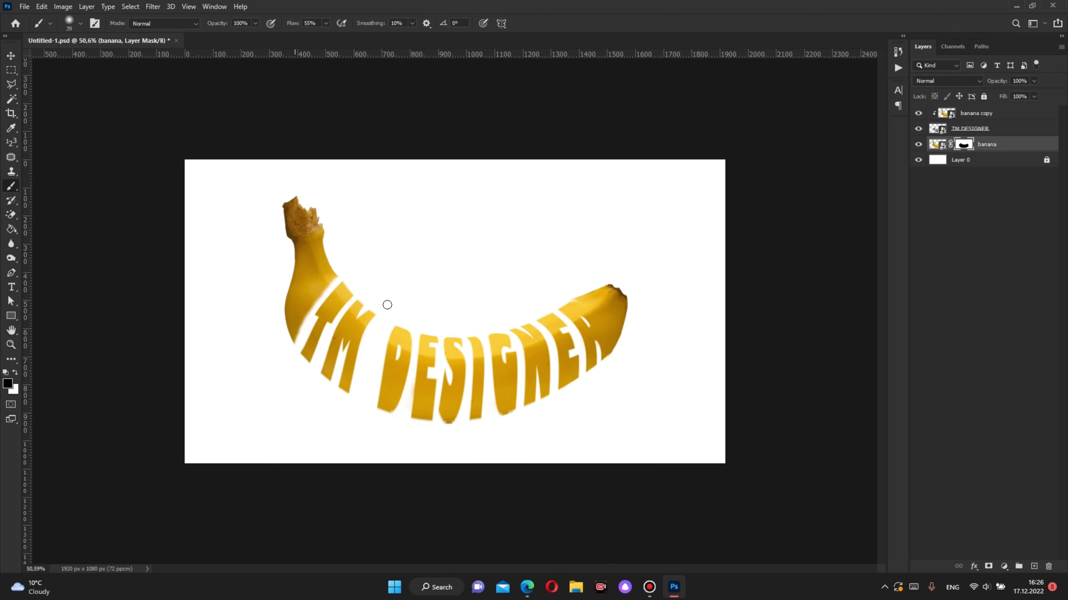
scroll(386, 305, "up", 1)
scroll(641, 291, "up", 5)
key("x")
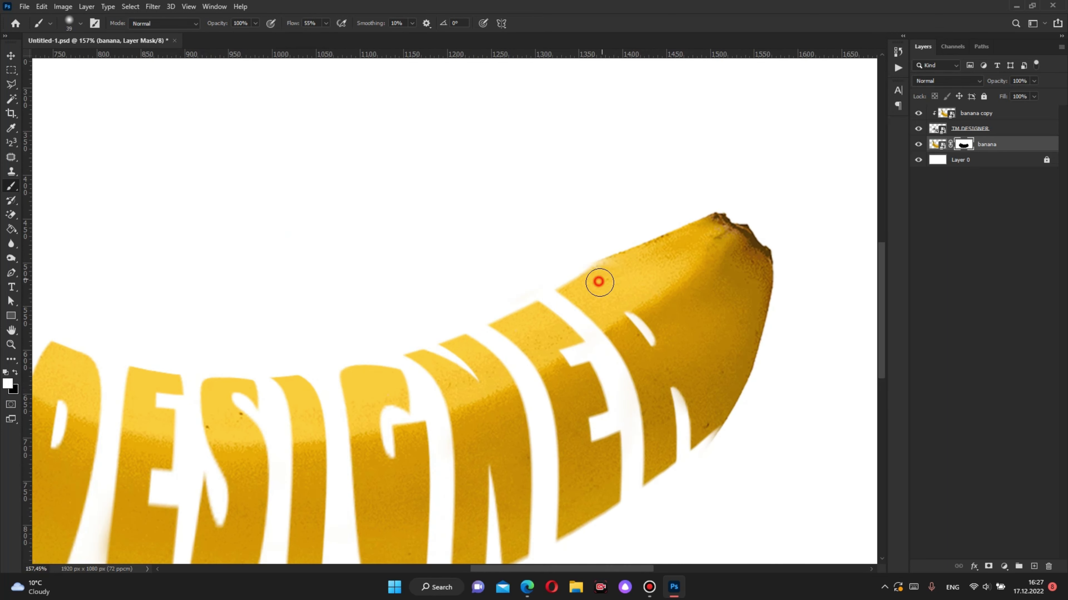
scroll(605, 278, "up", 2)
right_click(603, 281, "alt")
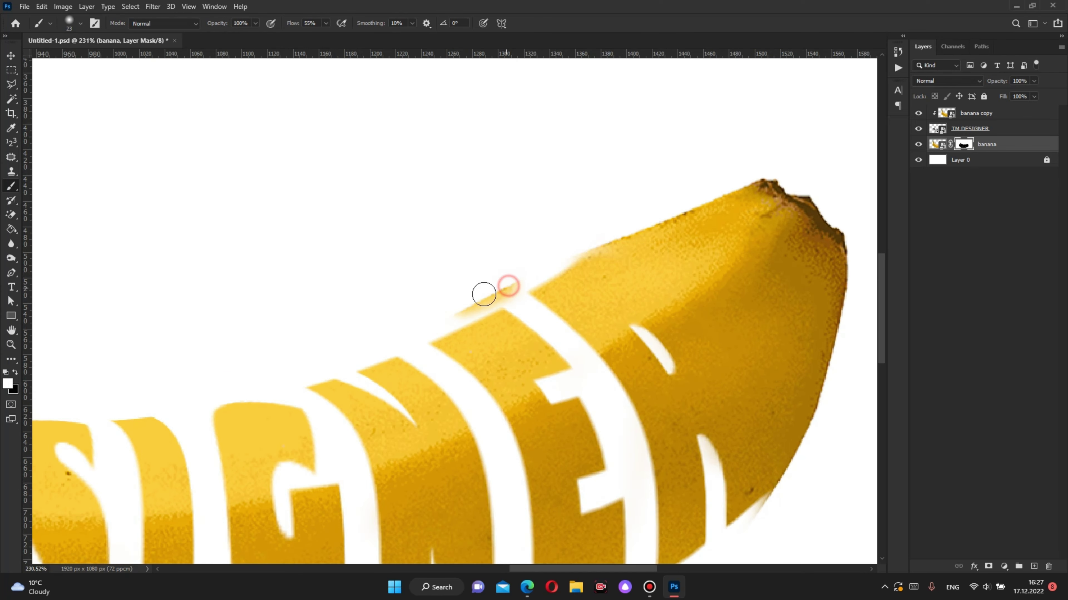
key("x")
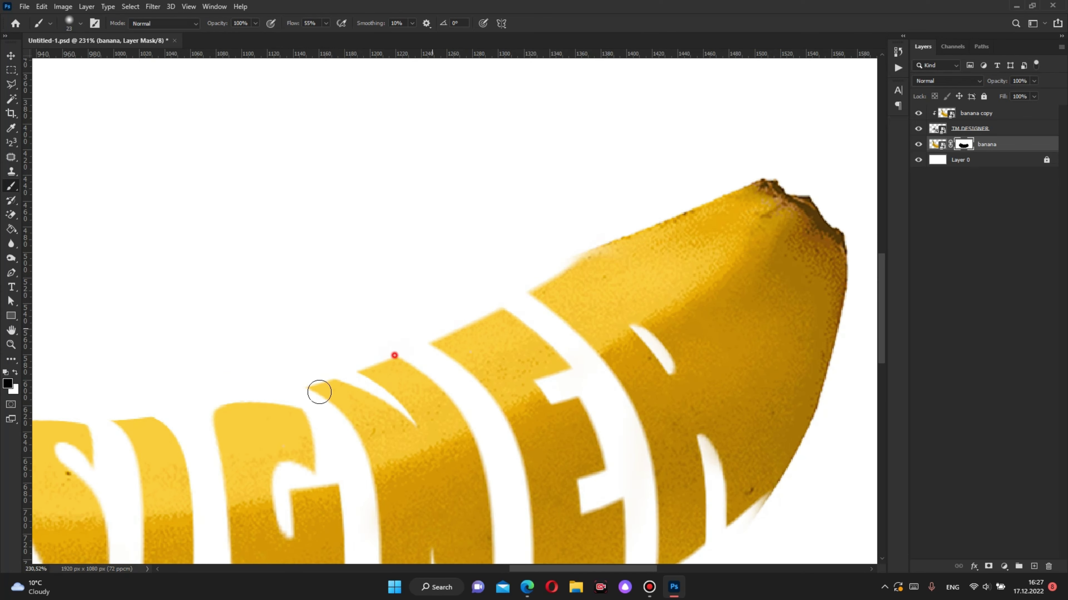
mouse_move(557, 269)
left_mouse_down()
mouse_move(579, 245)
mouse_move(563, 262)
mouse_move(614, 252)
left_mouse_up()
Step: Zoom in on the banana tip and trim the mask beside the tip and along the R notch
key("x")
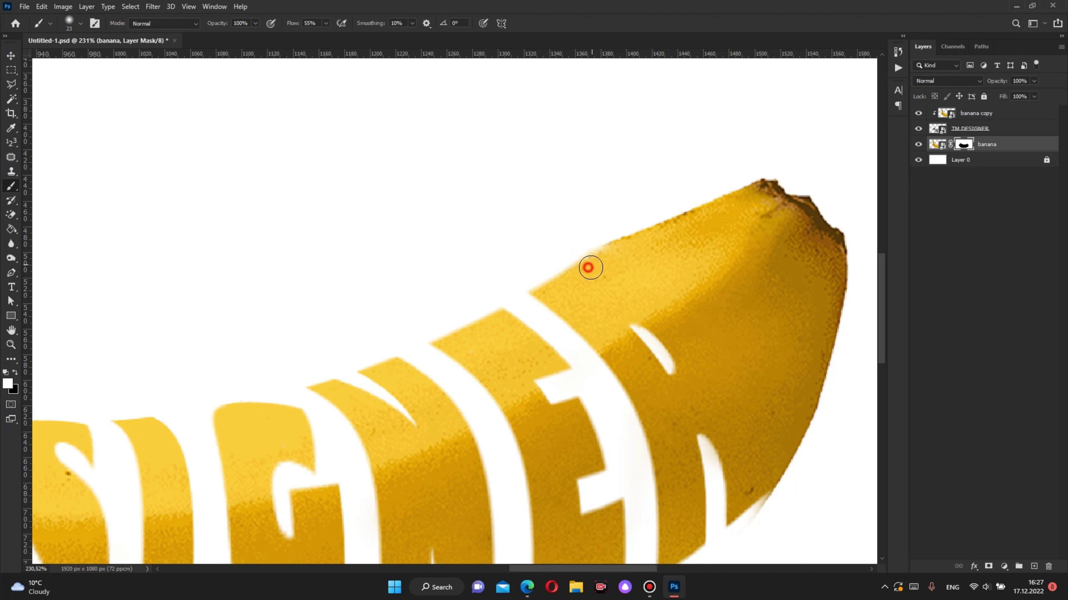
scroll(488, 261, "down", 3)
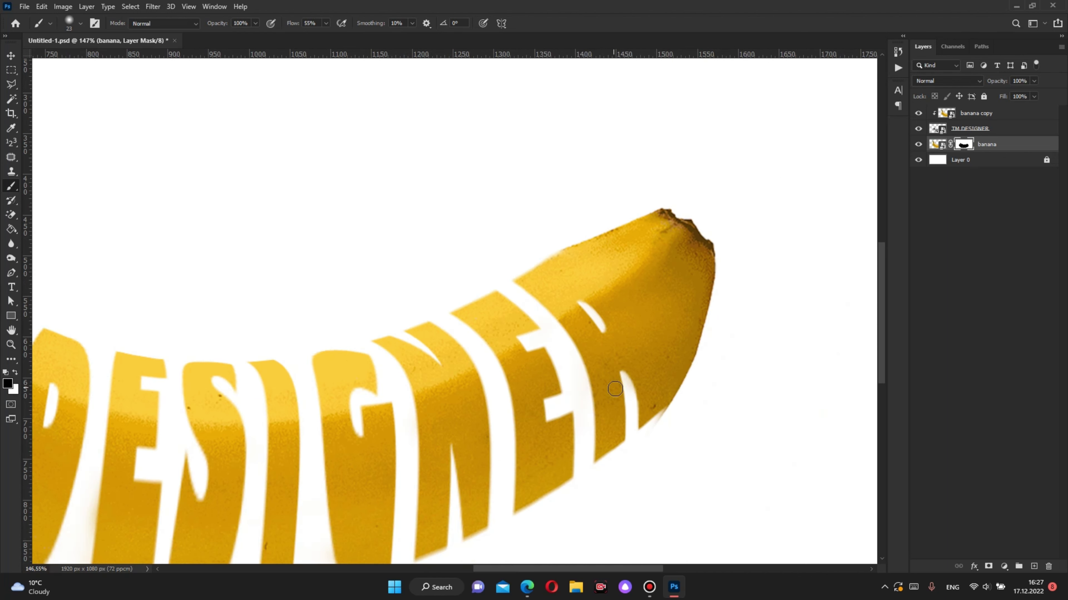
scroll(687, 412, "up", 2)
left_click_drag(651, 427, 666, 404)
key("x")
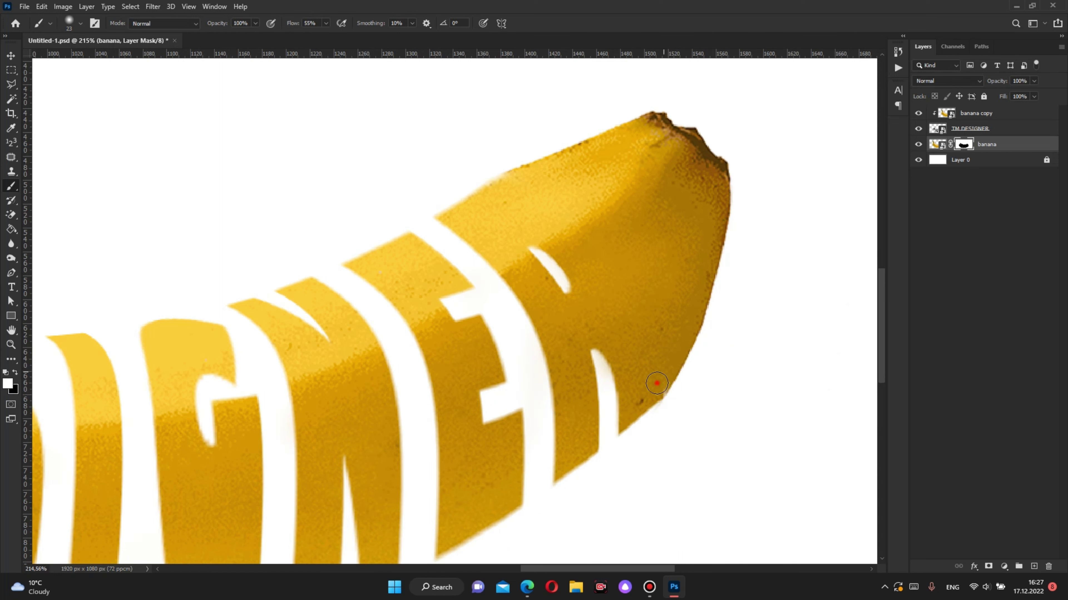
key("x")
left_click(669, 422)
left_click_drag(591, 363, 604, 411)
Step: Fit the image in view and clean the mask gap along the T's left side
key("ctrl+0")
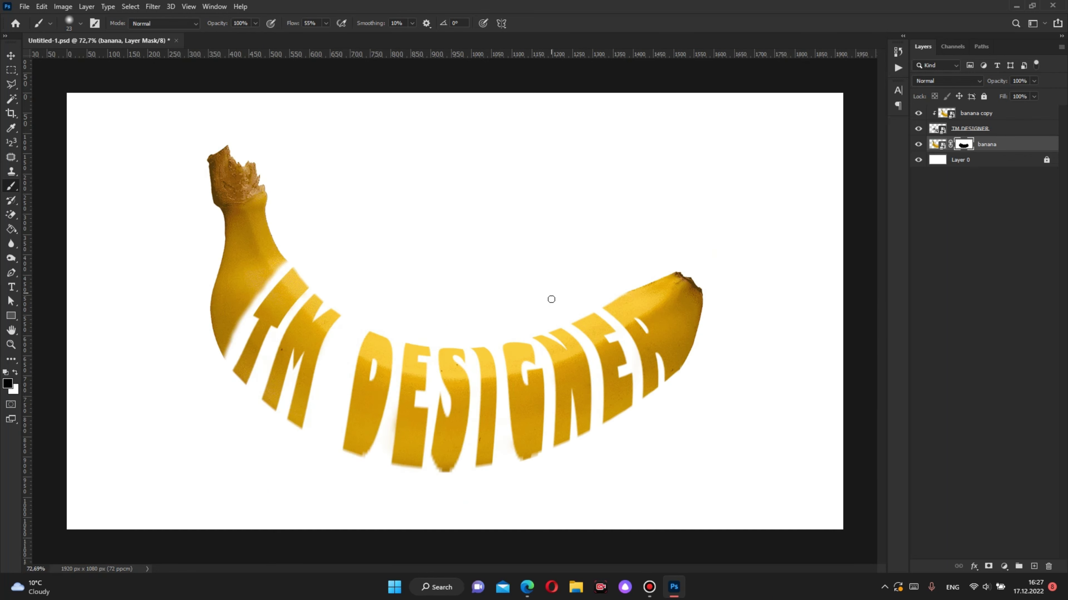
scroll(551, 298, "up", 1)
scroll(194, 288, "up", 2)
scroll(259, 228, "up", 2)
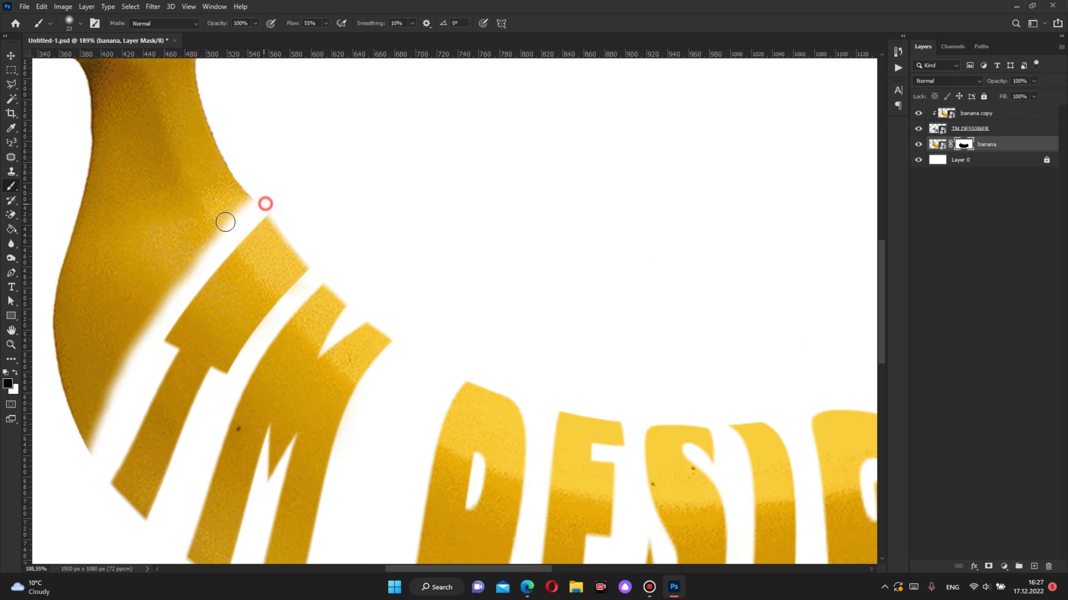
left_click_drag(266, 204, 208, 262)
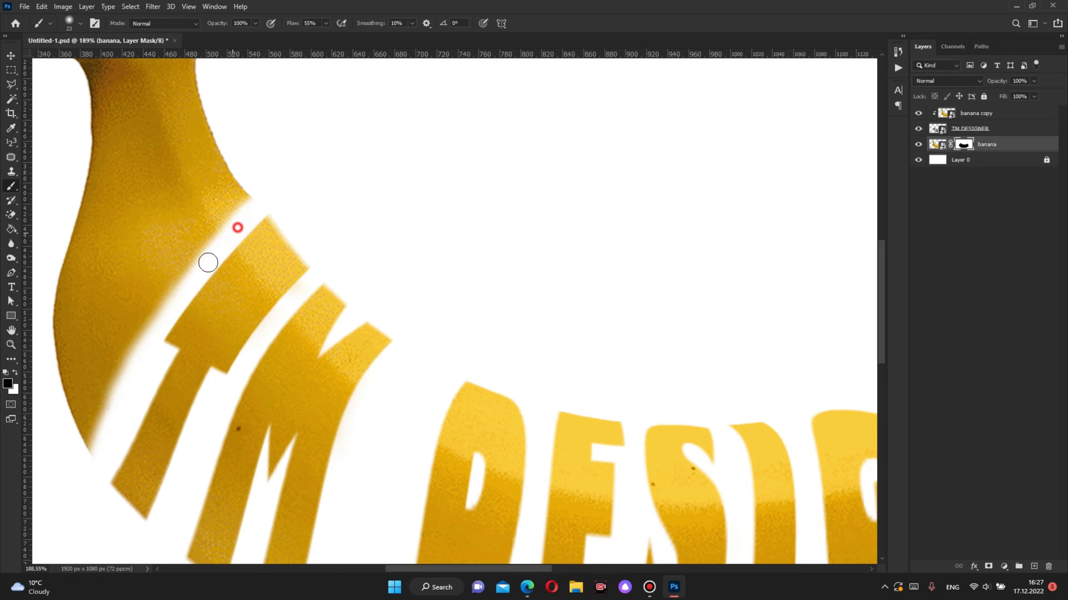
left_click_drag(180, 302, 157, 333)
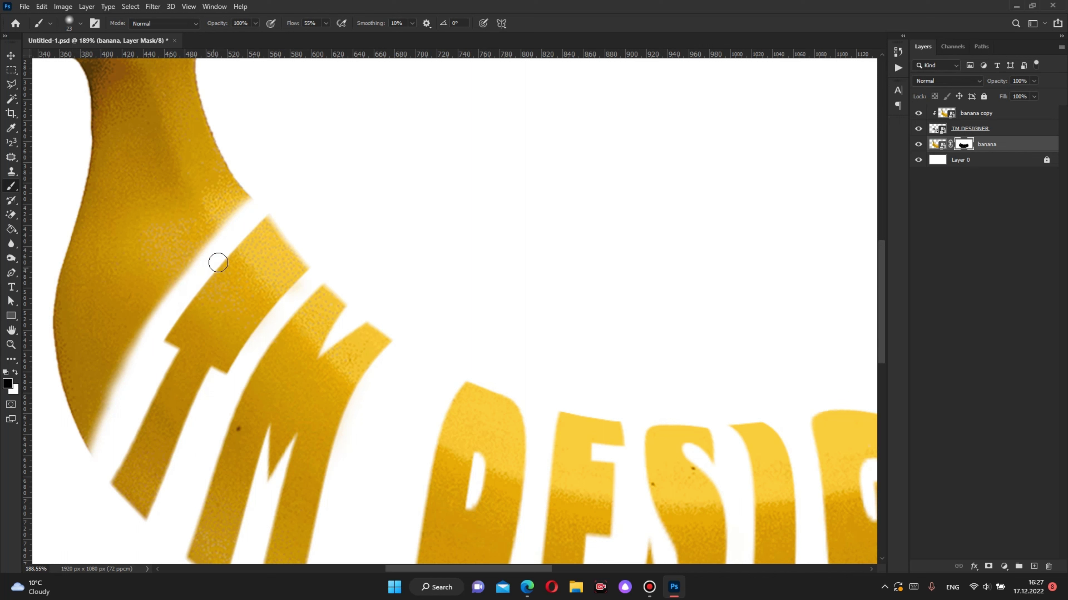
left_click_drag(211, 261, 119, 406)
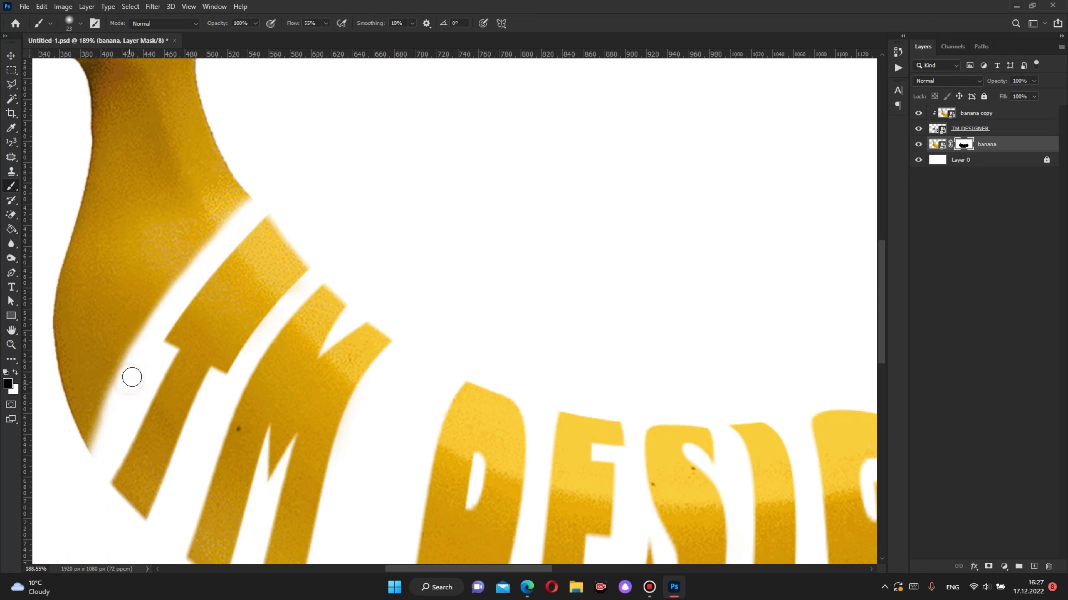
Step: Trim the banana edge near the T's base and fit the whole image back in view
left_click_drag(103, 442, 98, 475)
key("x")
left_click_drag(113, 417, 105, 456)
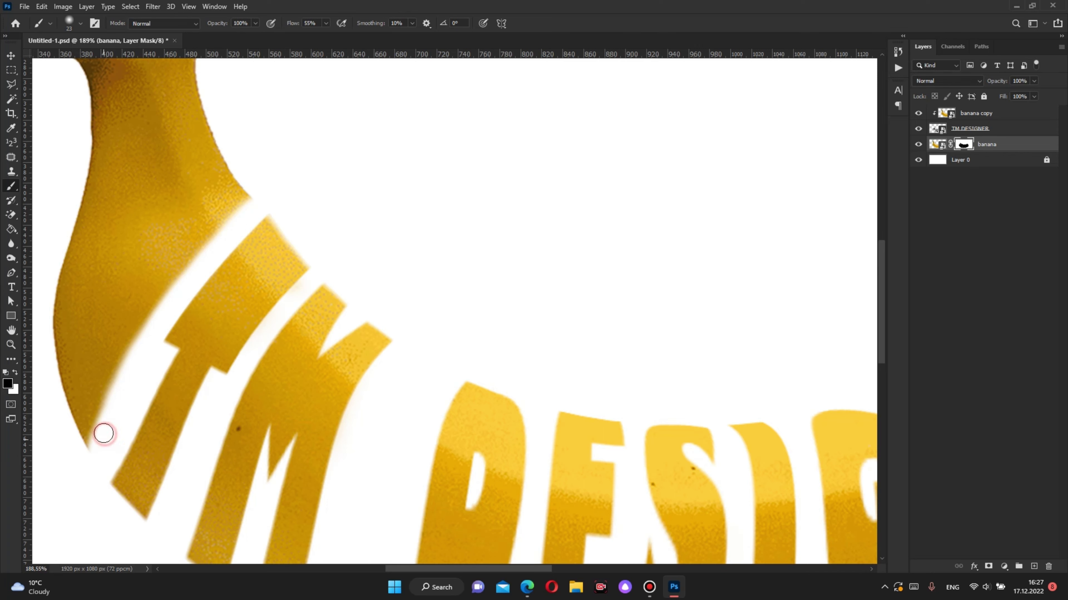
key("ctrl+0")
scroll(242, 380, "down", 2)
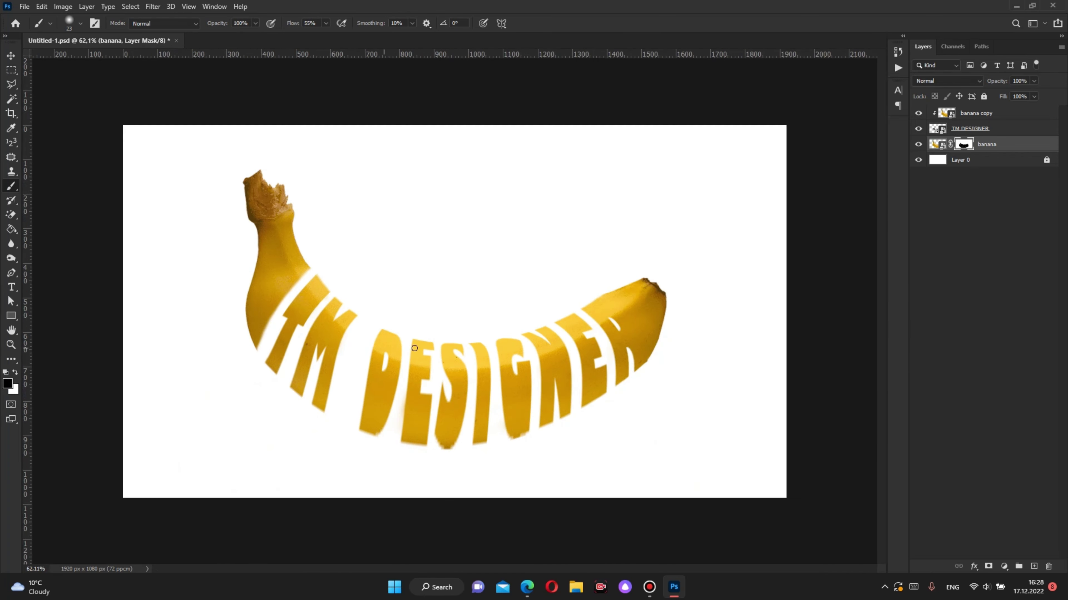
scroll(242, 380, "up", 2)
key("v")
scroll(484, 442, "up", 1)
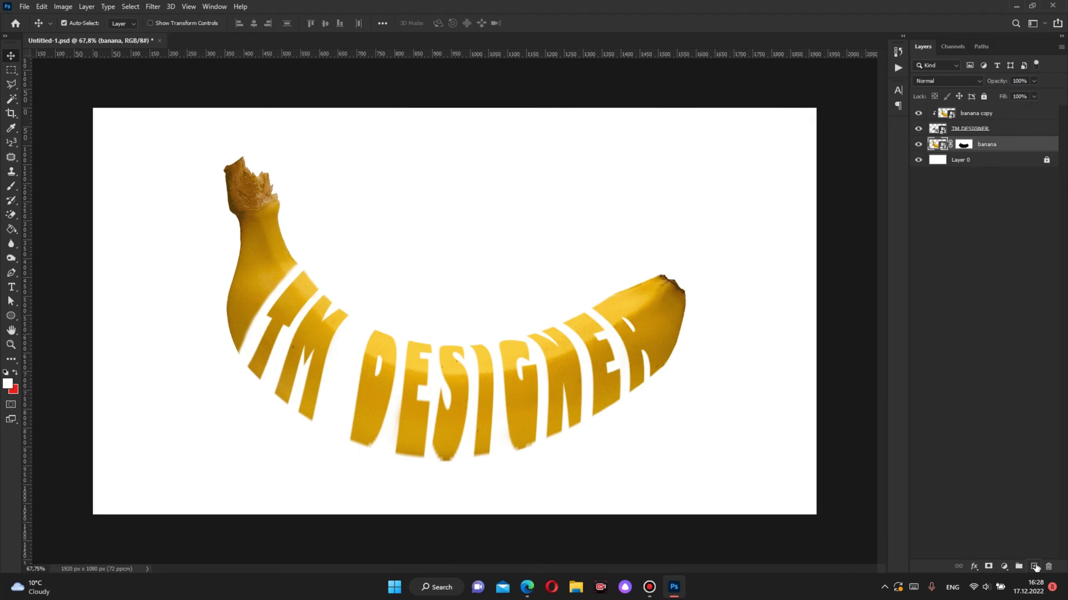
Step: Draw a wide flat black ellipse under the lettering and move its layer below the banana
left_click(1035, 566)
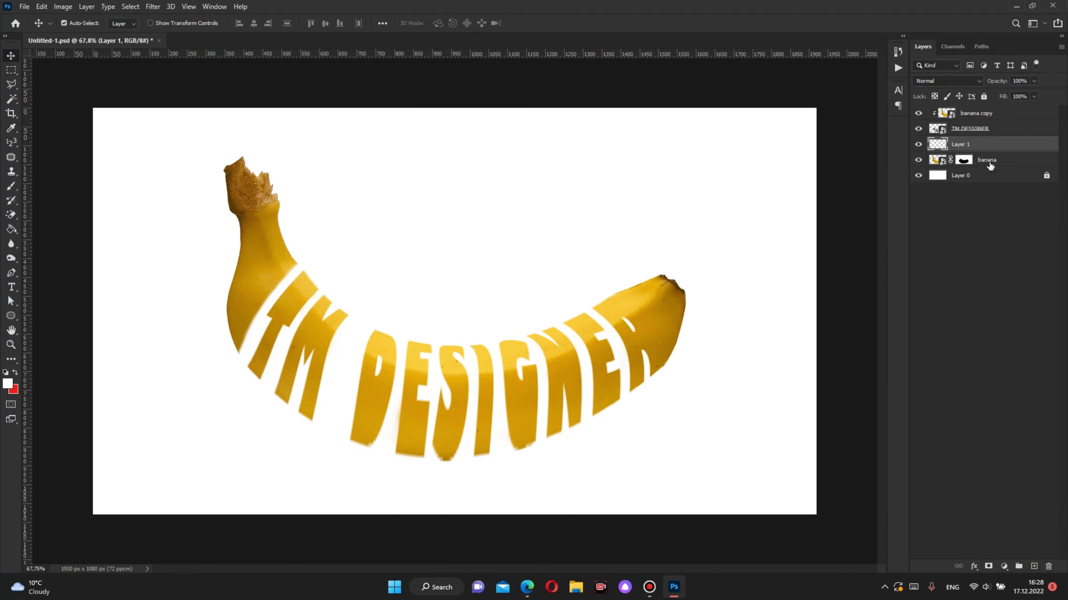
left_click(8, 321)
mouse_move(291, 456)
left_mouse_down()
mouse_move(648, 479)
mouse_move(620, 476)
left_mouse_up()
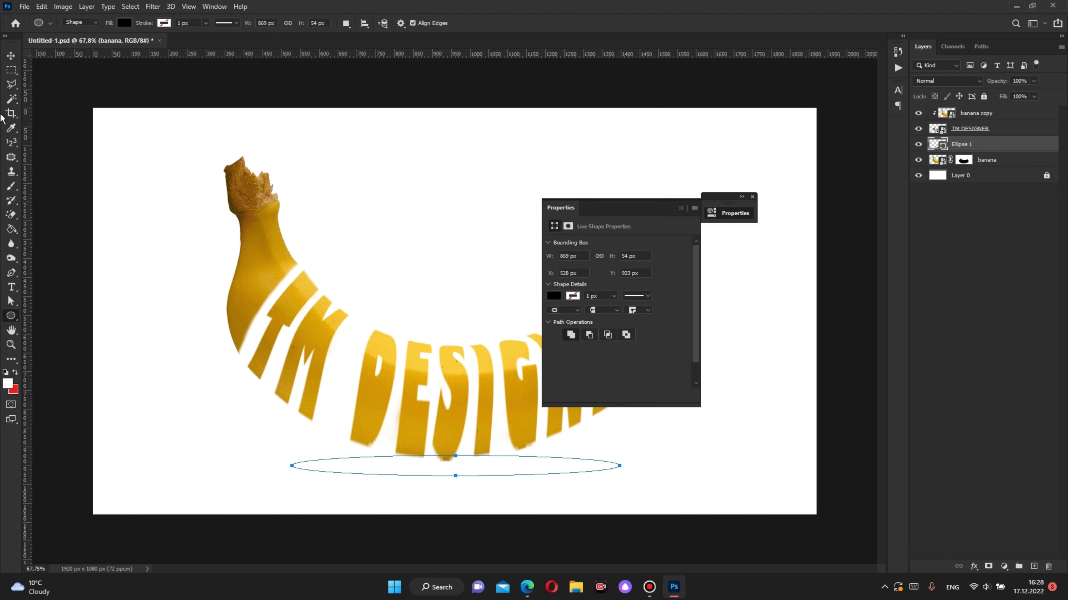
left_click(11, 56)
left_click(752, 197)
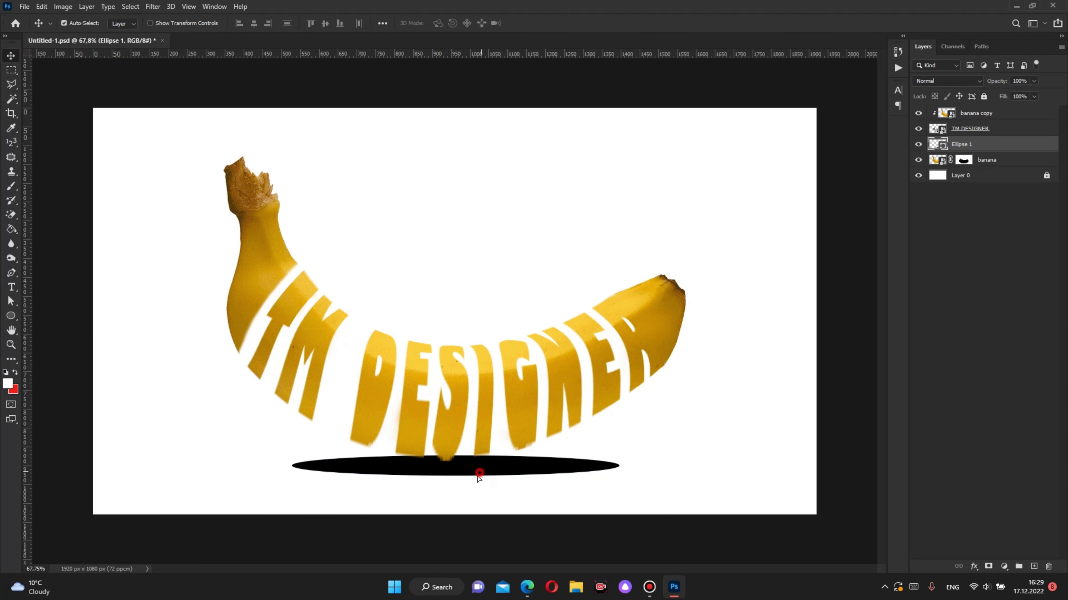
left_click_drag(479, 474, 472, 480)
left_click_drag(963, 144, 967, 168)
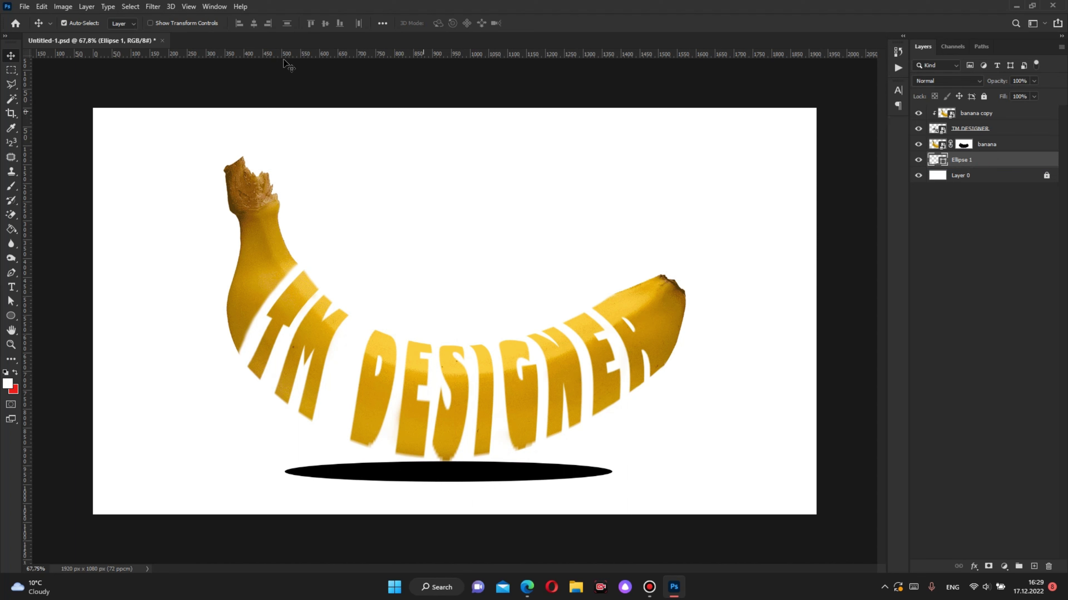
left_click(152, 7)
left_click(316, 175)
Step: Convert Ellipse 1 to a smart object and apply a Gaussian Blur of about 36 px radius
left_click(527, 218)
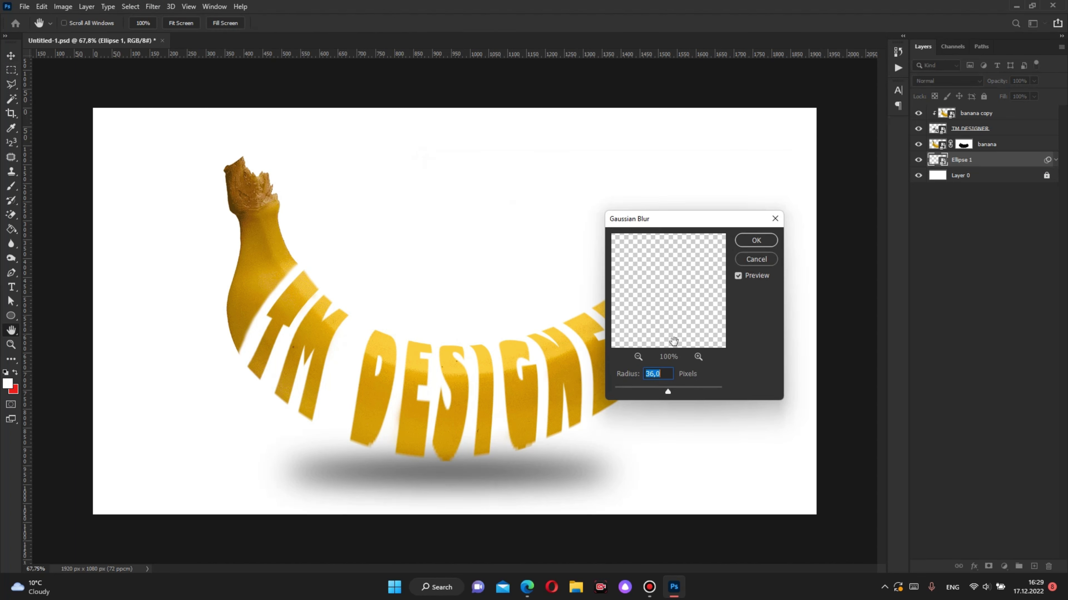
left_click_drag(663, 390, 667, 390)
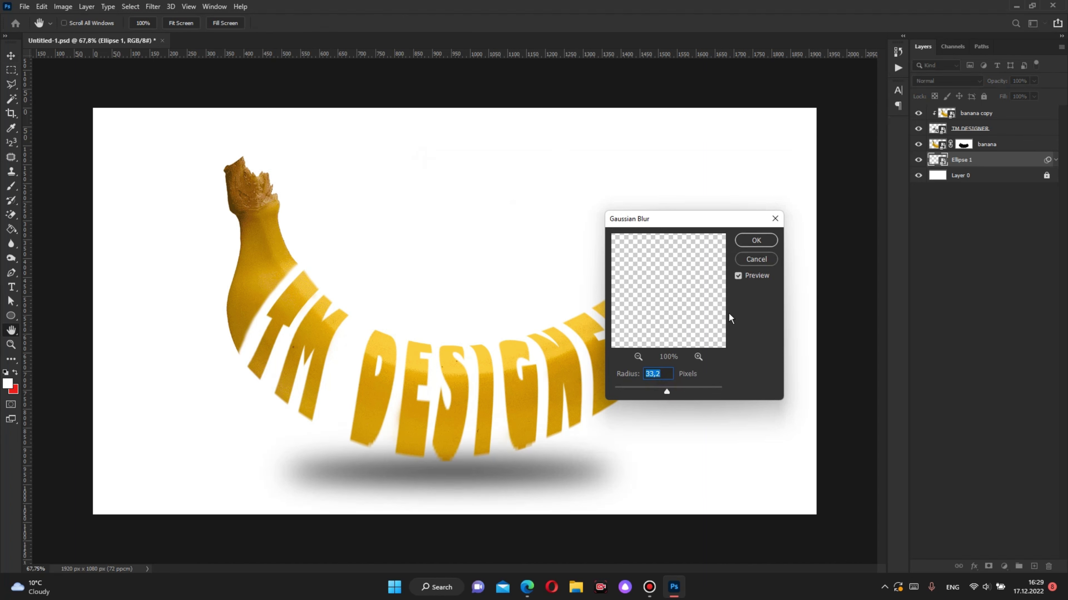
left_click(759, 241)
Step: Nudge the blurred shadow into place under the banana and zoom out to view the canvas
left_click_drag(462, 463, 458, 455)
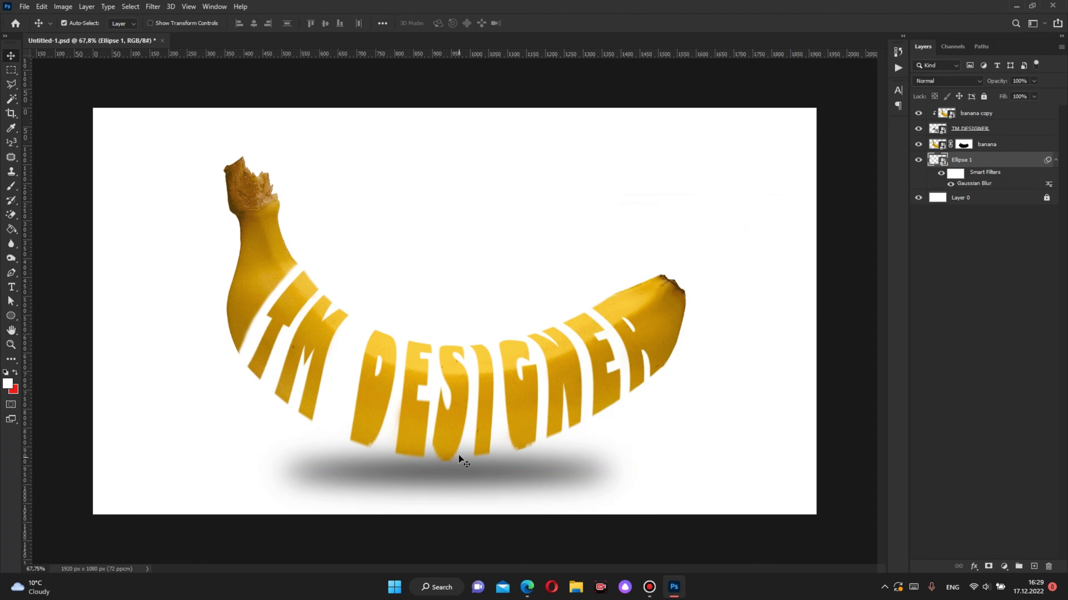
key("ctrl+minus")
scroll(521, 450, "up", 3)
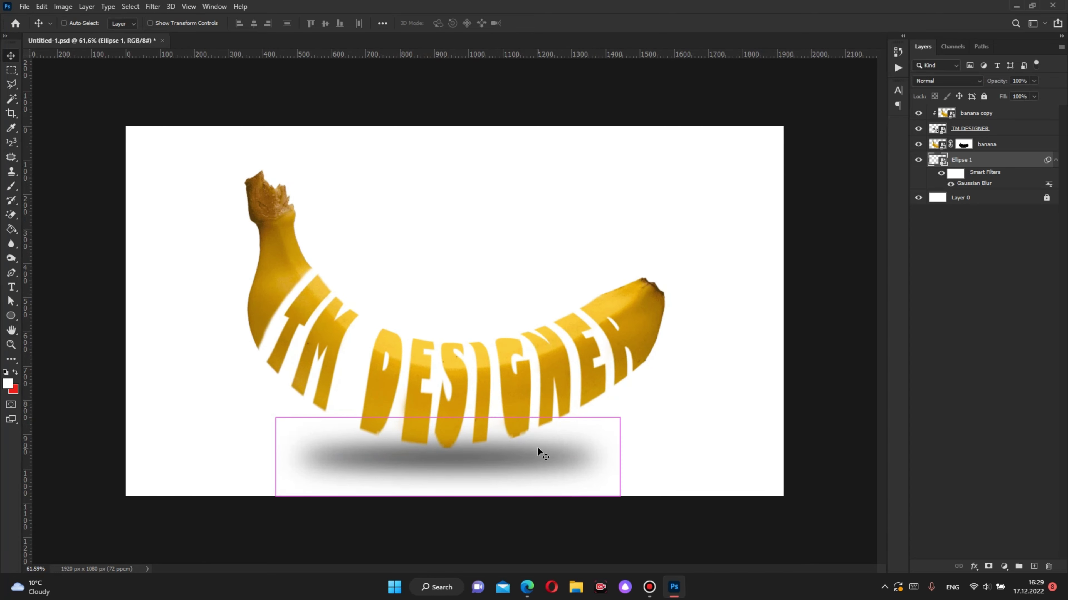
key("t")
key("v")
scroll(454, 450, "up", 1)
scroll(446, 446, "down", 1)
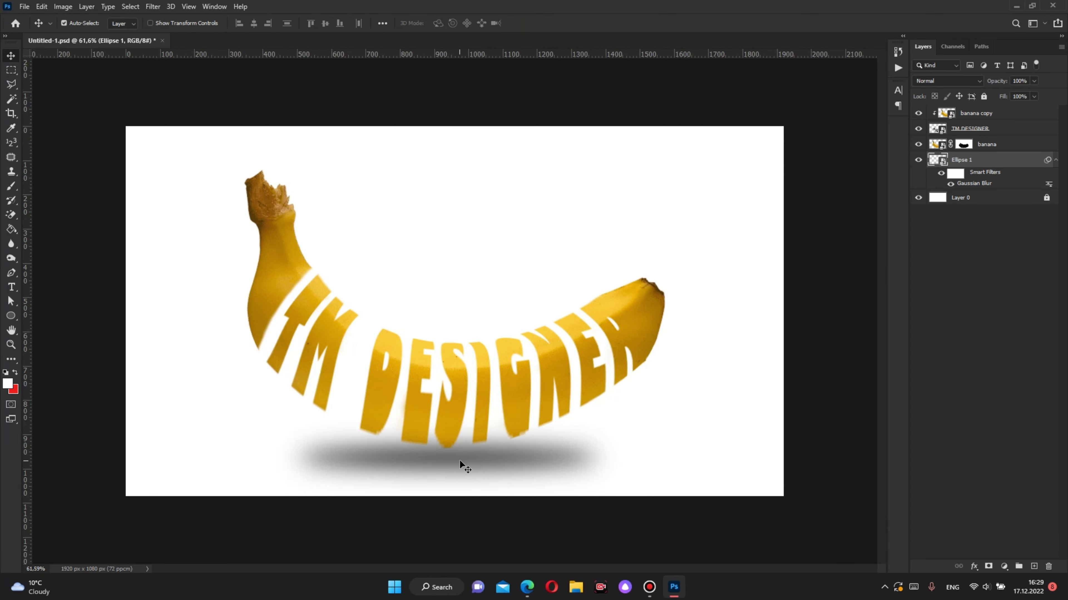
scroll(462, 465, "up", 1)
scroll(462, 462, "down", 2)
Step: Merge banana copy, TM DESIGNER and banana into one layer, then raise it 32 px above the shadow
scroll(481, 436, "up", 1)
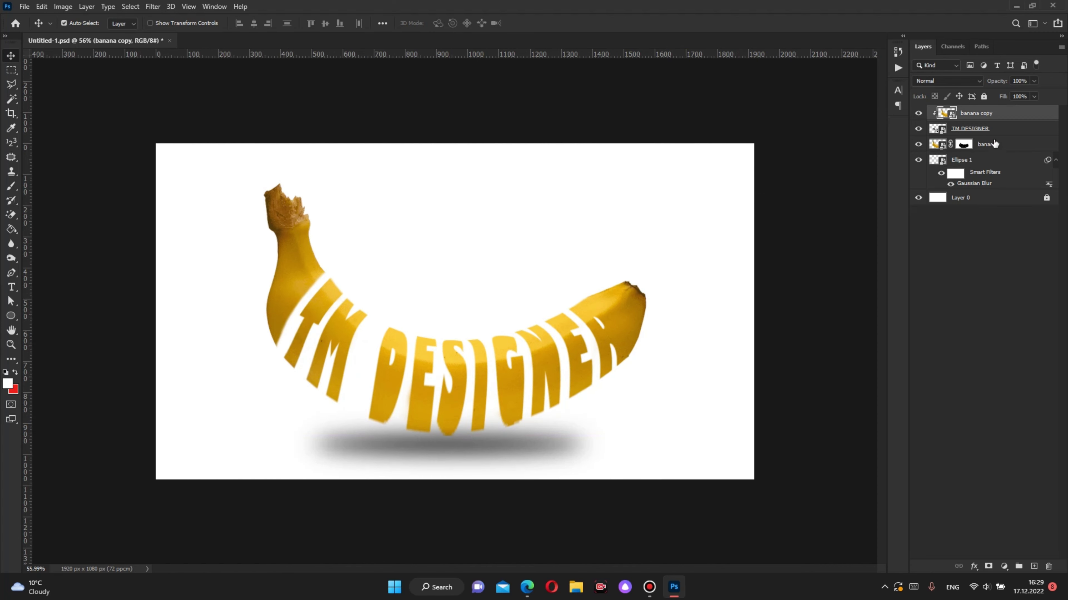
left_click(1001, 144)
left_click(1004, 113, "shift")
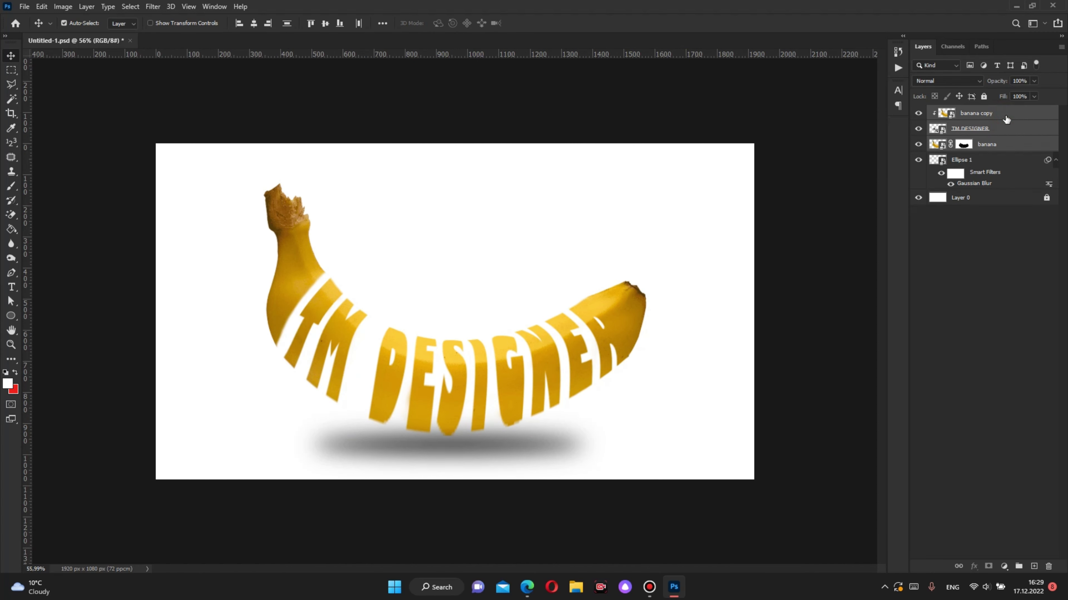
key("ctrl+e")
left_click(917, 113)
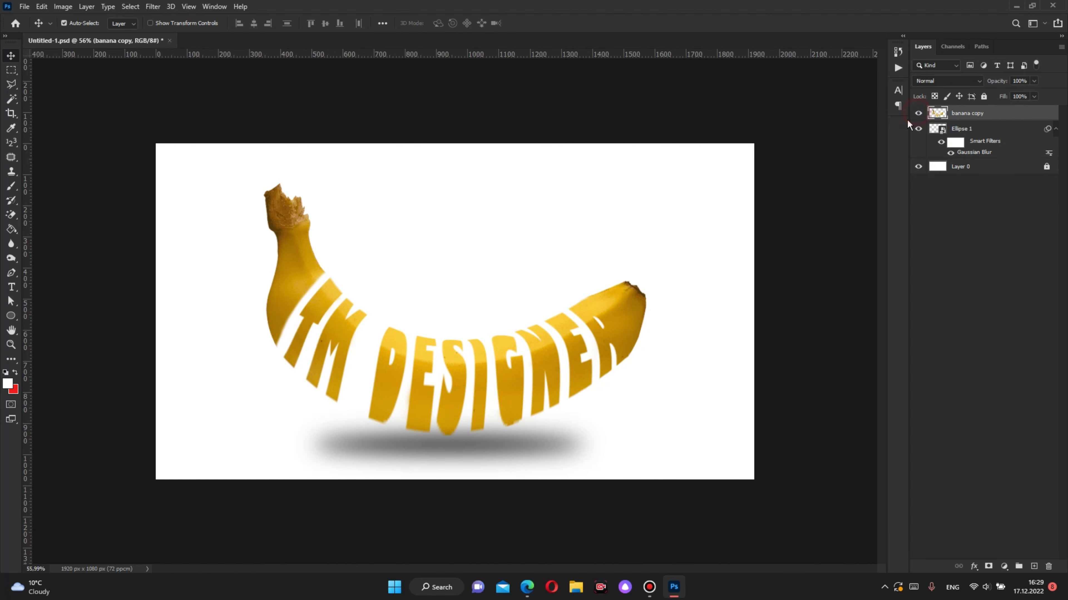
left_click_drag(507, 380, 506, 372)
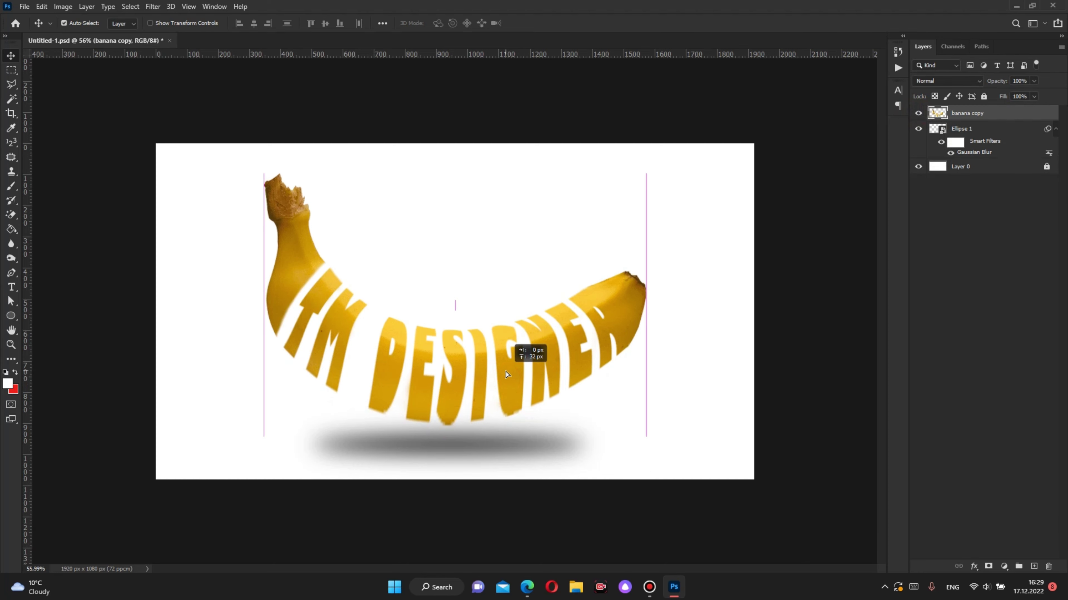